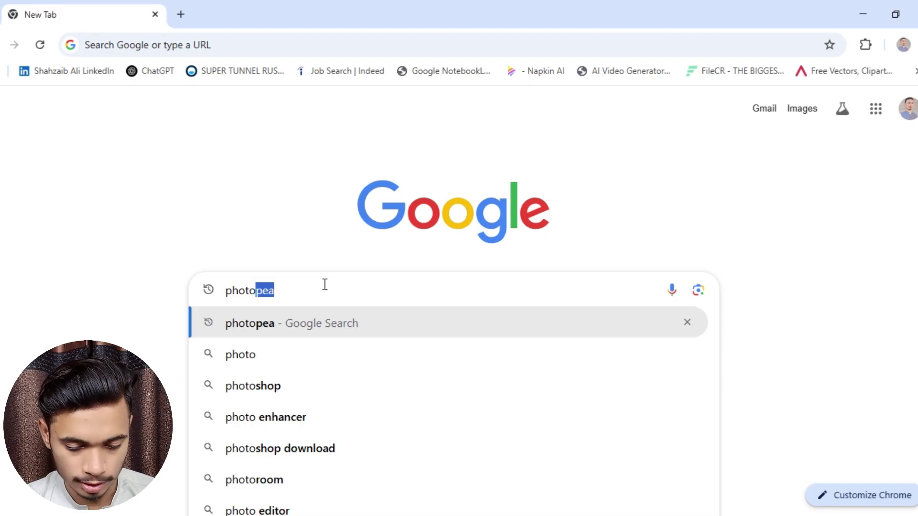
# - Search Google for photopea and open the Photopea online photo editor
pyautogui.press('Return')
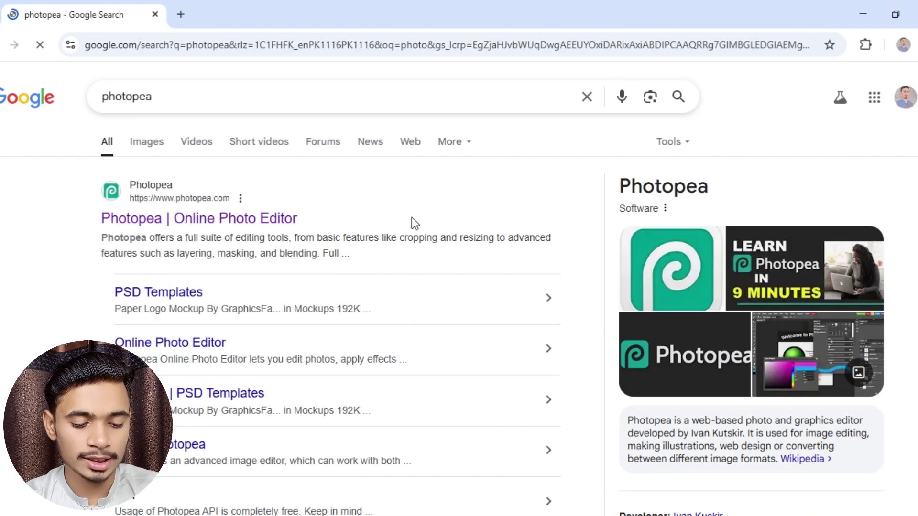
pyautogui.click(221, 218)
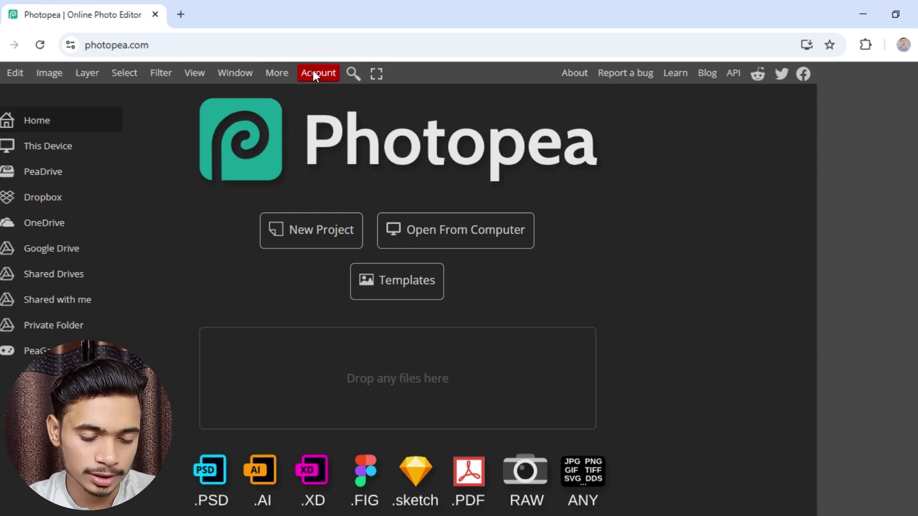
# - Log in to Photopea with the listed Google account and close the account window
pyautogui.click(322, 86)
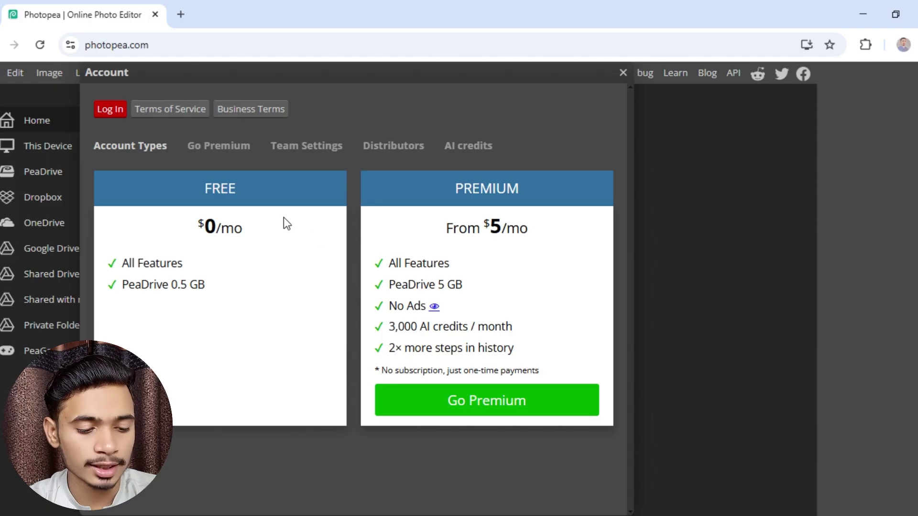
pyautogui.click(106, 114)
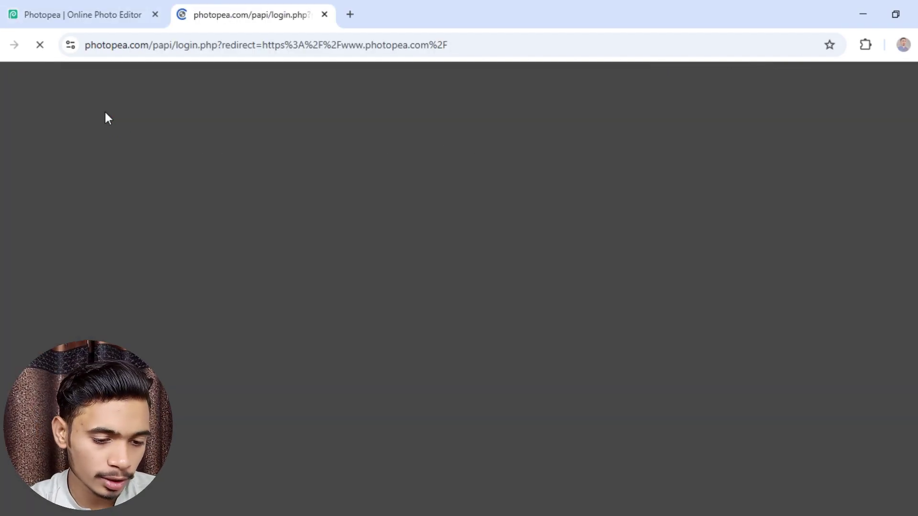
pyautogui.scroll(-2, 362, 289)
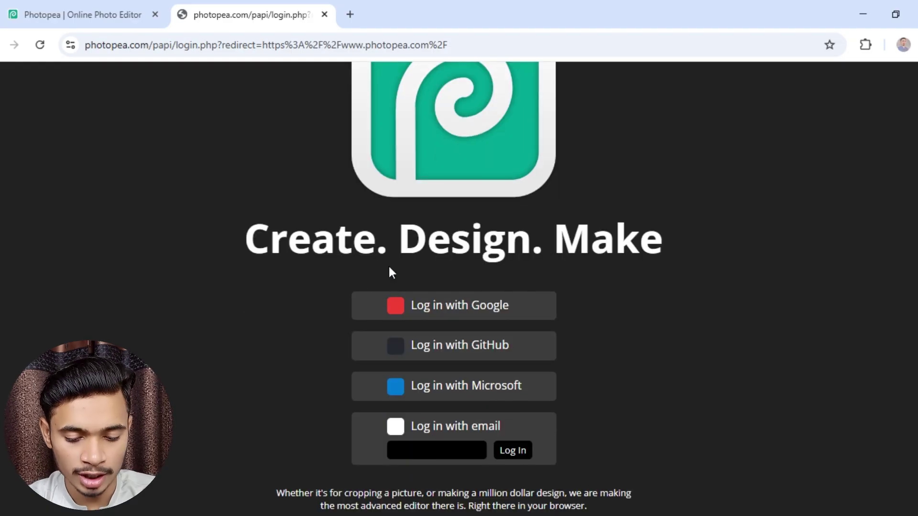
pyautogui.click(427, 311)
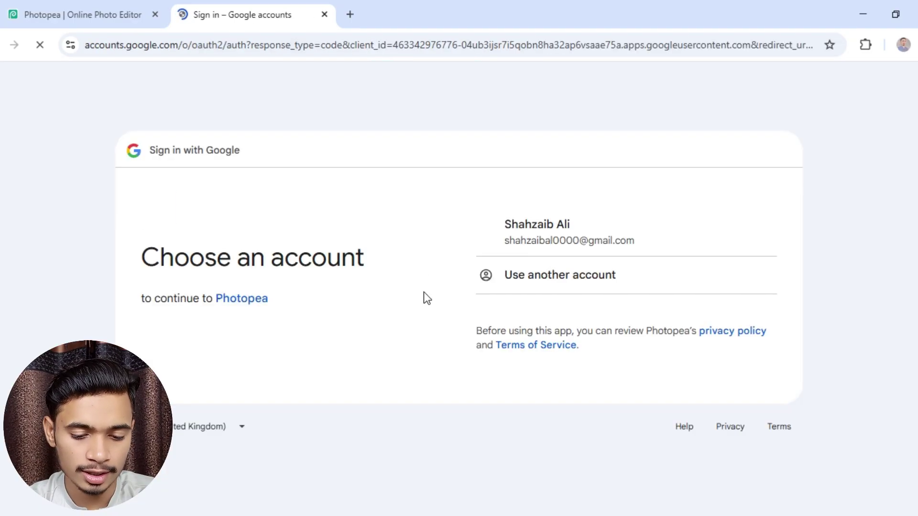
pyautogui.click(533, 231)
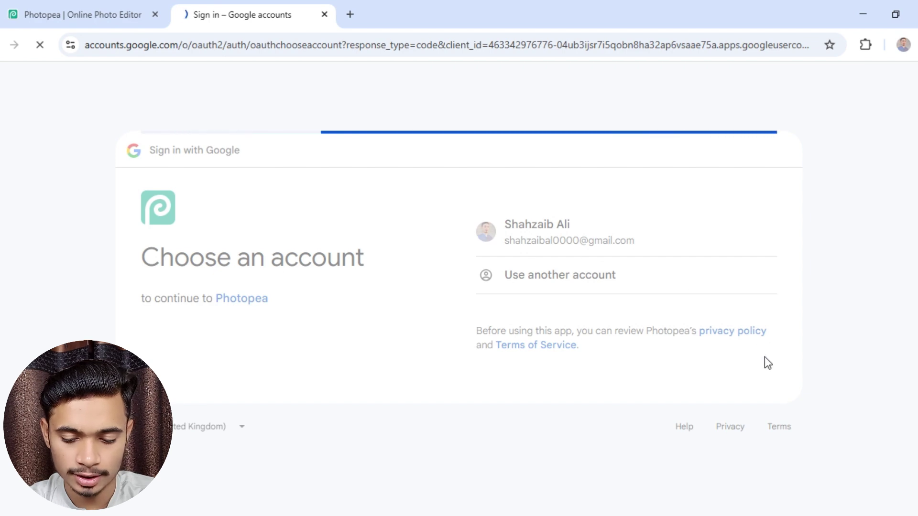
pyautogui.click(687, 370)
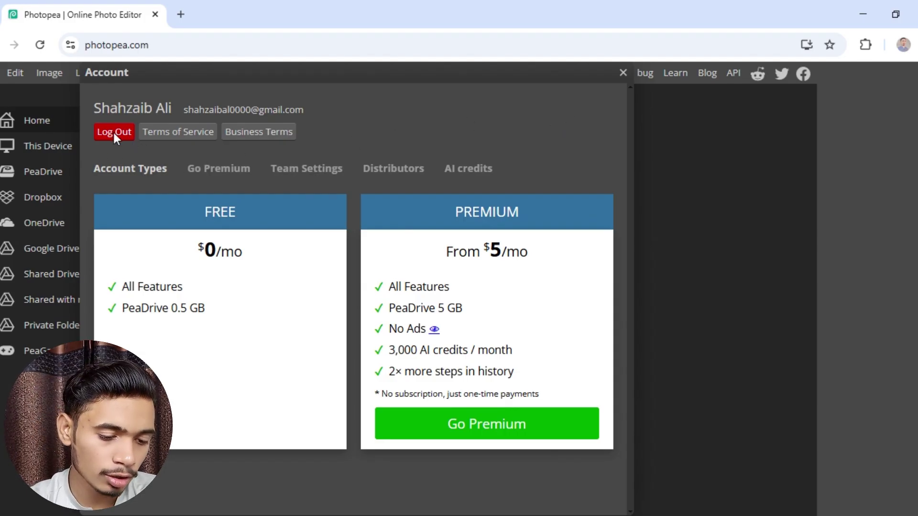
pyautogui.click(622, 72)
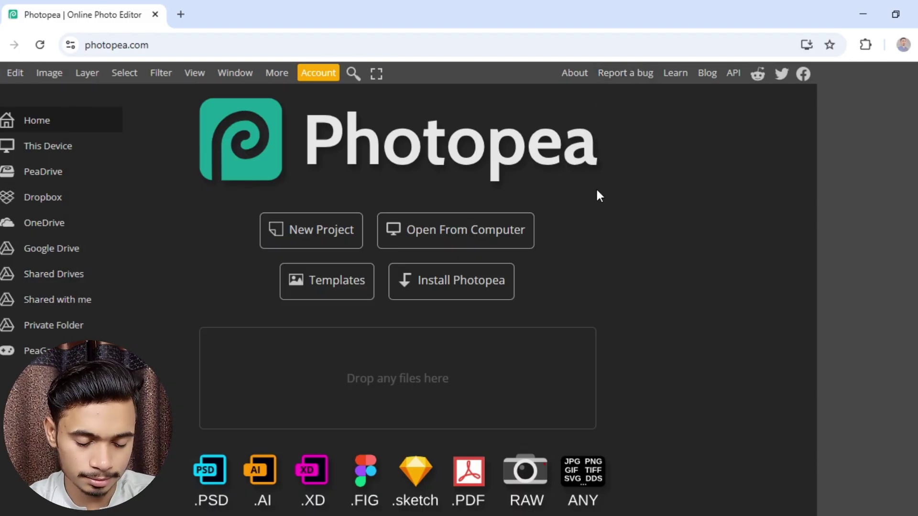
# - Switch the editor to full screen and start setting up a new project
pyautogui.hotkey('ctrl', 'f')
pyautogui.press('Escape')
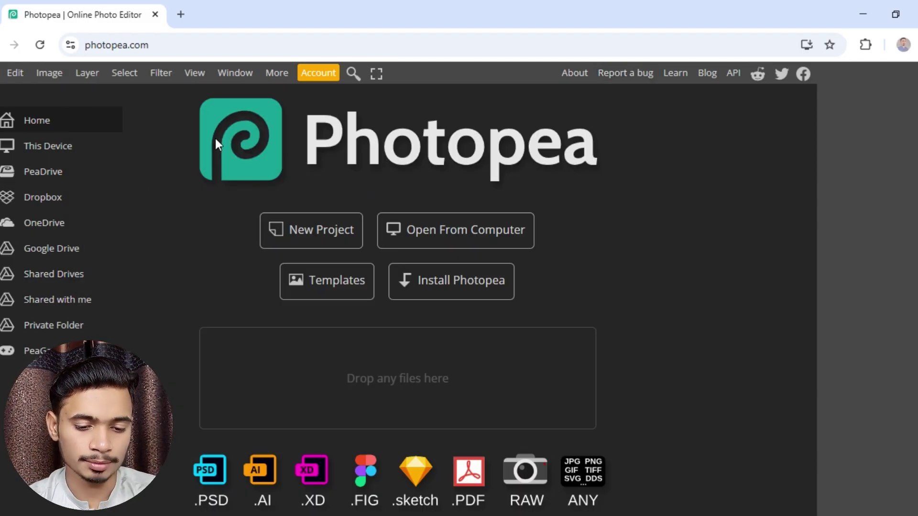
pyautogui.click(377, 75)
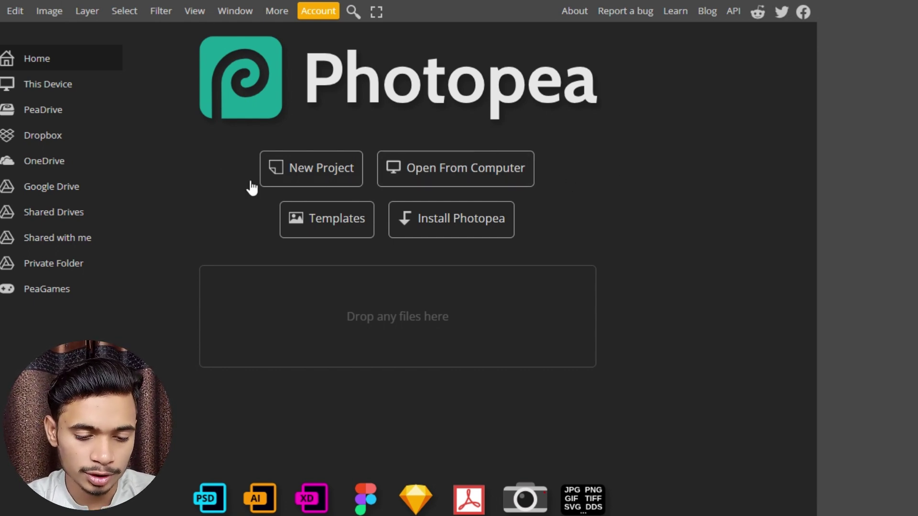
pyautogui.click(300, 173)
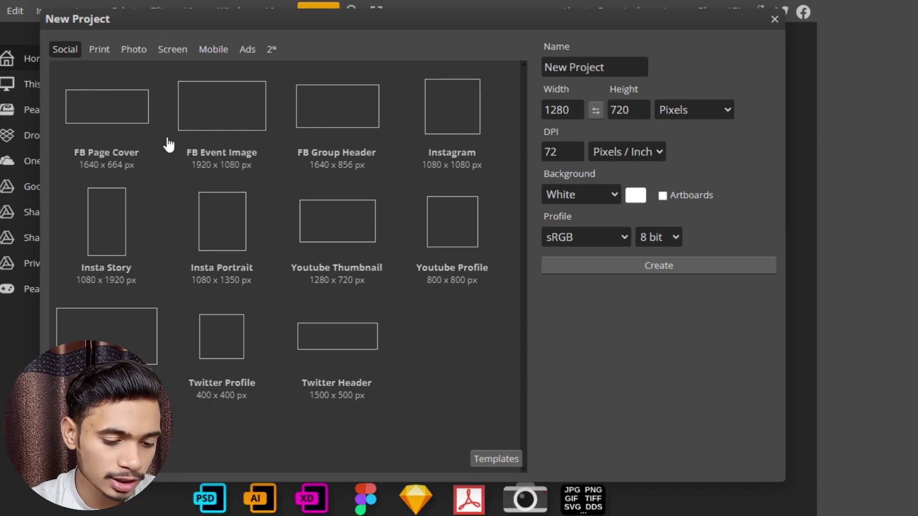
# - Look through the Print, Photo, Screen, Mobile, Ads and 2ᴺ size presets, and return to the Social presets
pyautogui.click(98, 51)
pyautogui.click(131, 51)
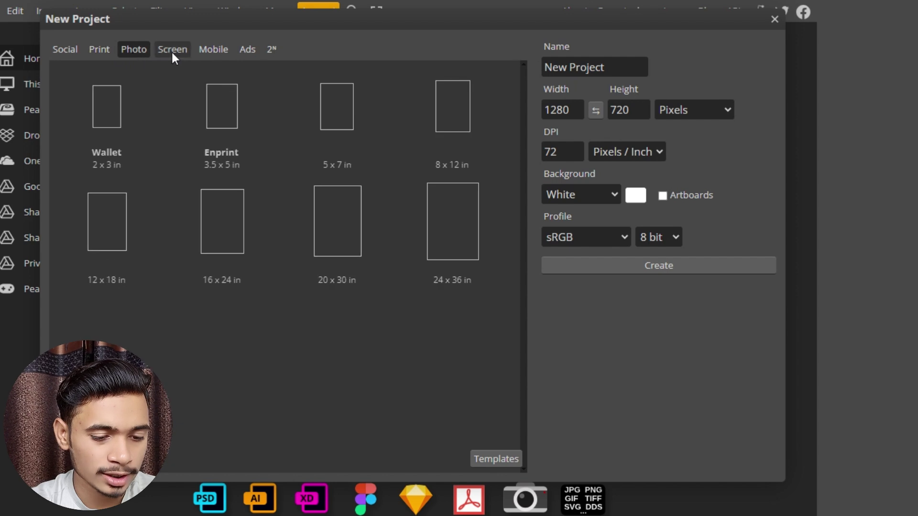
pyautogui.click(178, 51)
pyautogui.click(214, 53)
pyautogui.click(248, 52)
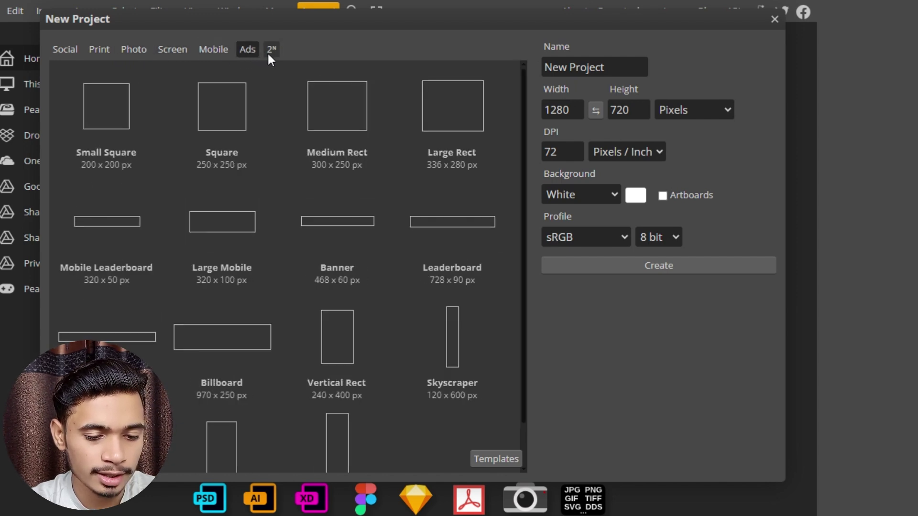
pyautogui.click(269, 54)
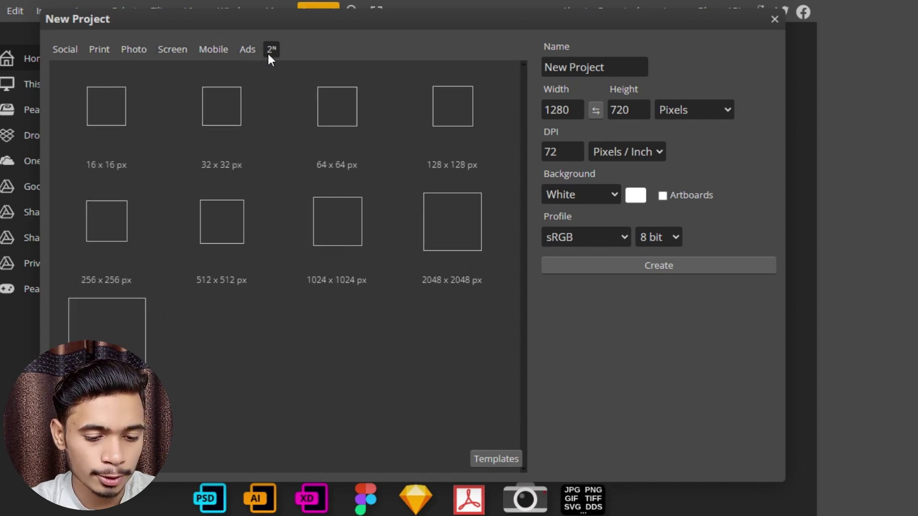
pyautogui.click(64, 50)
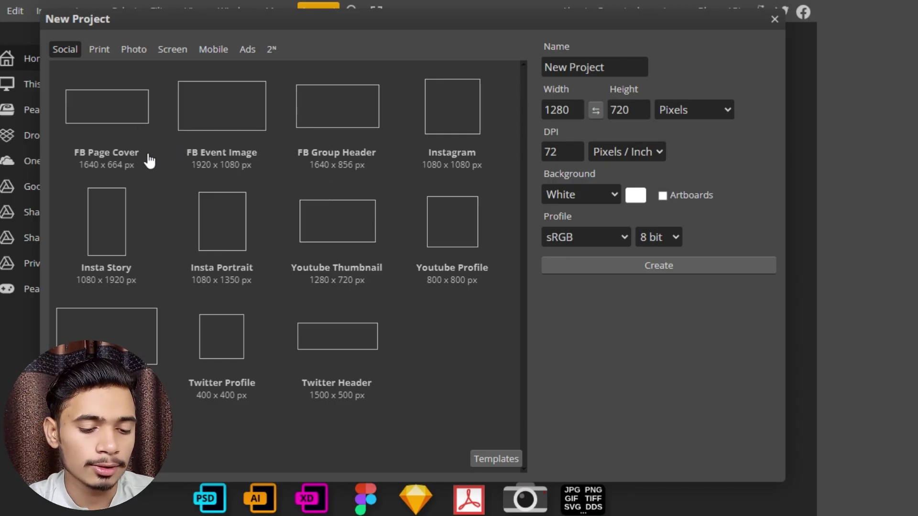
# - Examine the new project's name, width and available size units without changing them
pyautogui.click(614, 67)
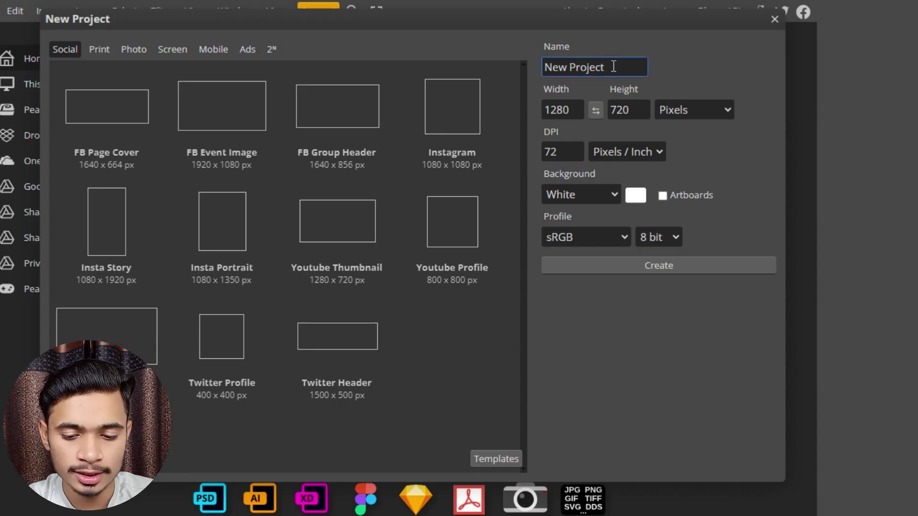
pyautogui.moveTo(613, 67); pyautogui.dragTo(520, 79)
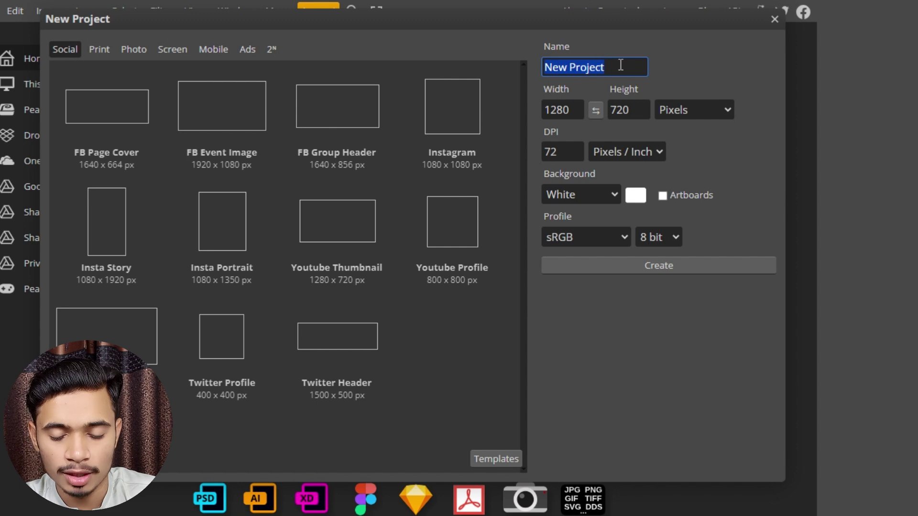
pyautogui.click(721, 84)
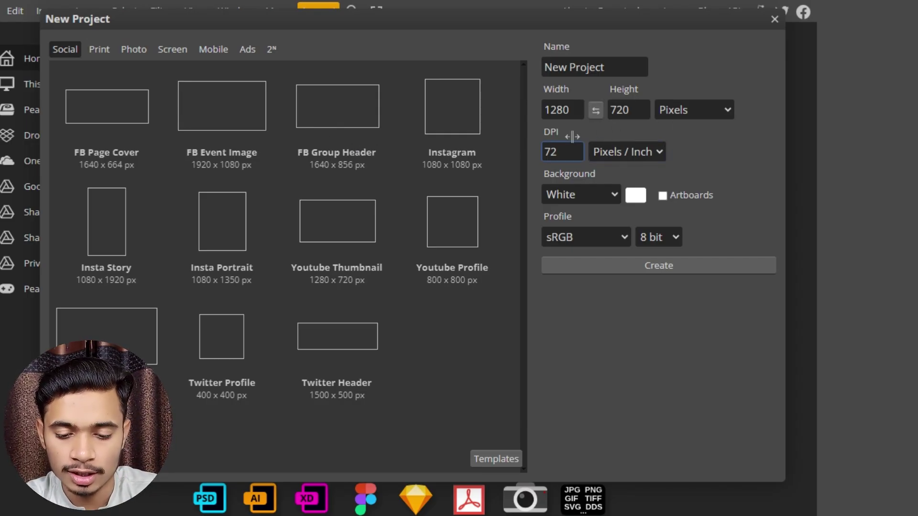
pyautogui.moveTo(576, 110); pyautogui.dragTo(536, 114)
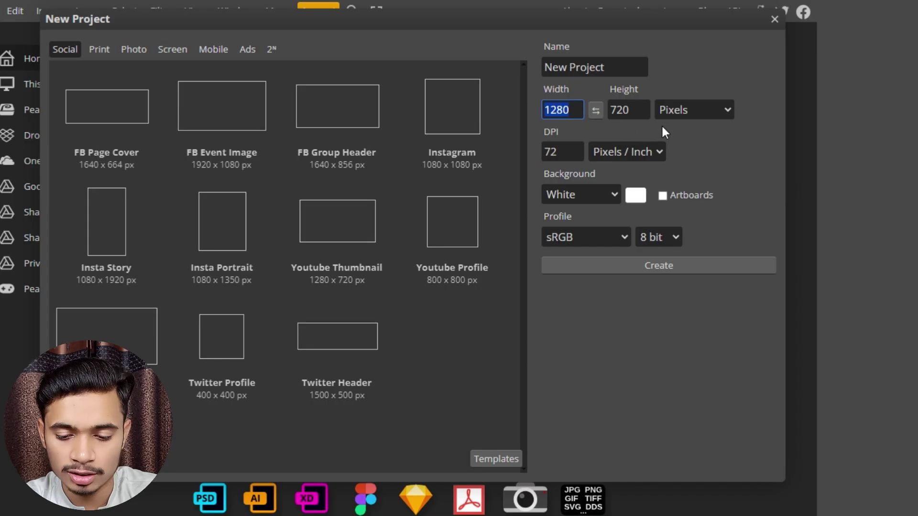
pyautogui.click(711, 108)
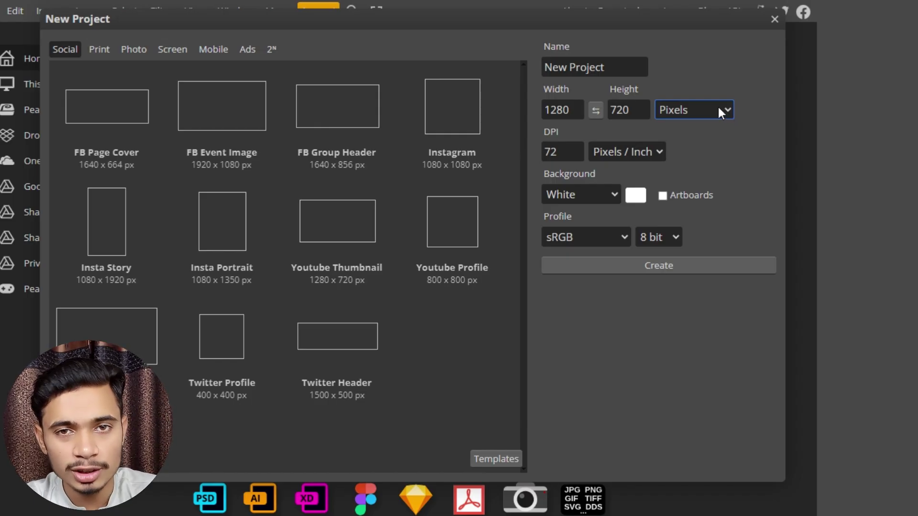
pyautogui.click(718, 108)
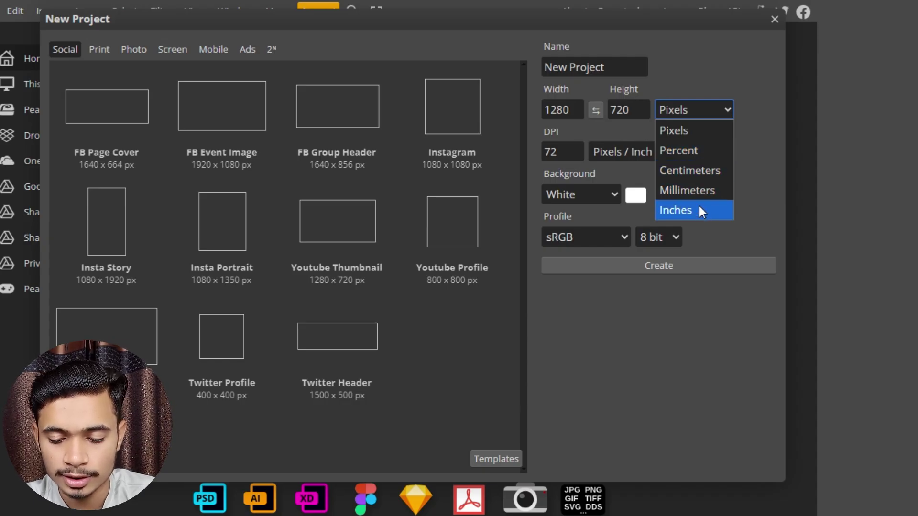
pyautogui.click(718, 233)
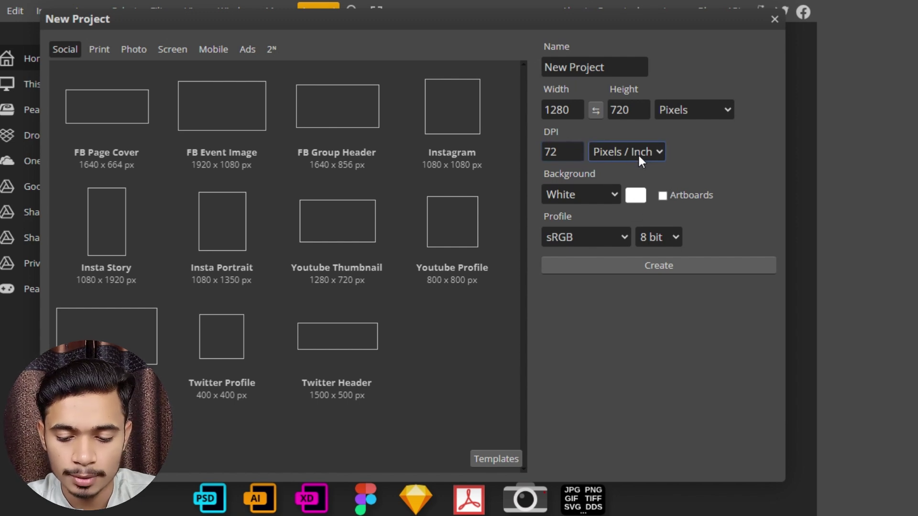
# - Examine the new project's background options, background colour picker and colour profile choices
pyautogui.click(598, 194)
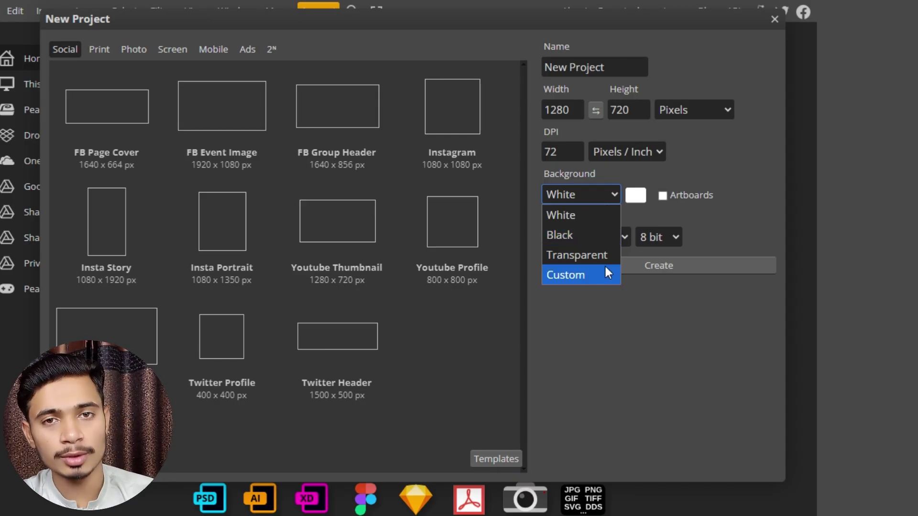
pyautogui.click(629, 305)
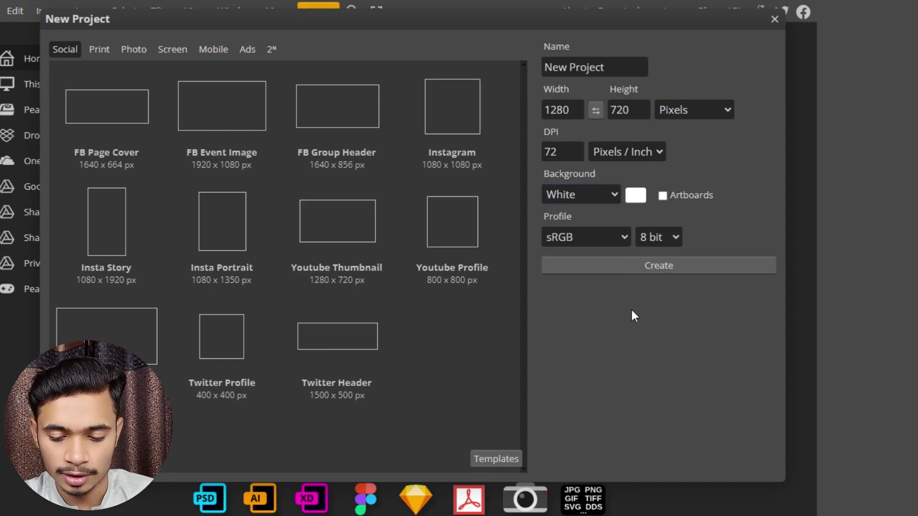
pyautogui.click(637, 197)
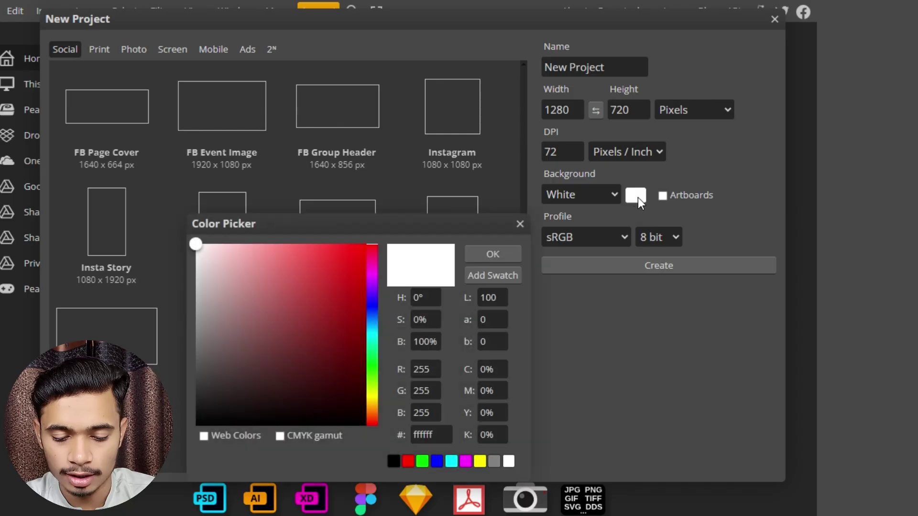
pyautogui.moveTo(467, 223); pyautogui.dragTo(566, 139)
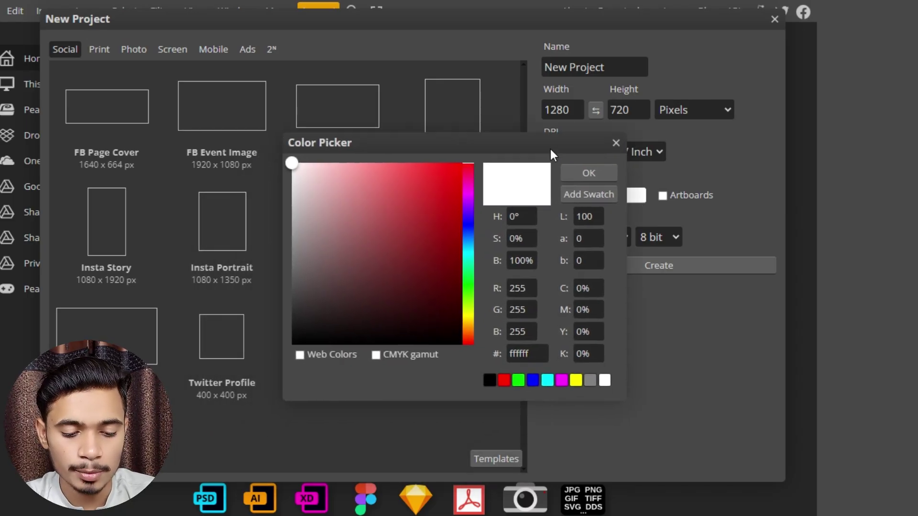
pyautogui.click(617, 143)
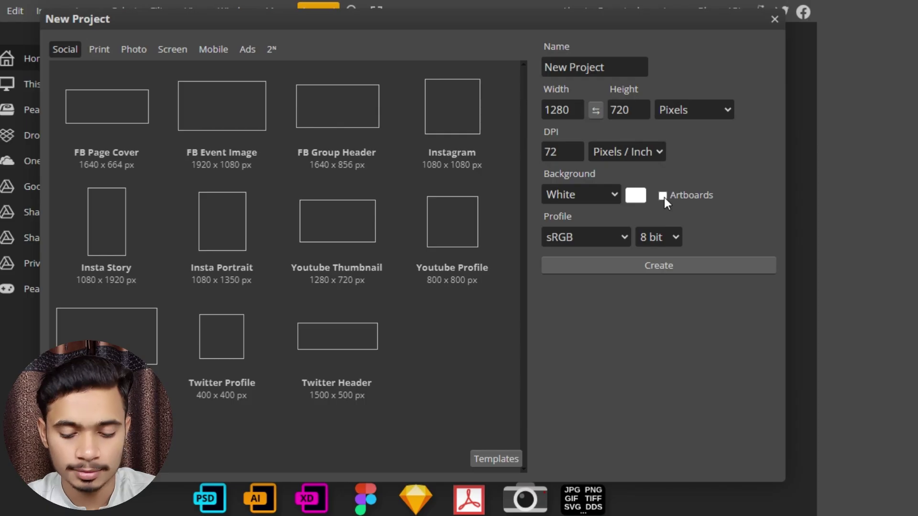
pyautogui.click(615, 236)
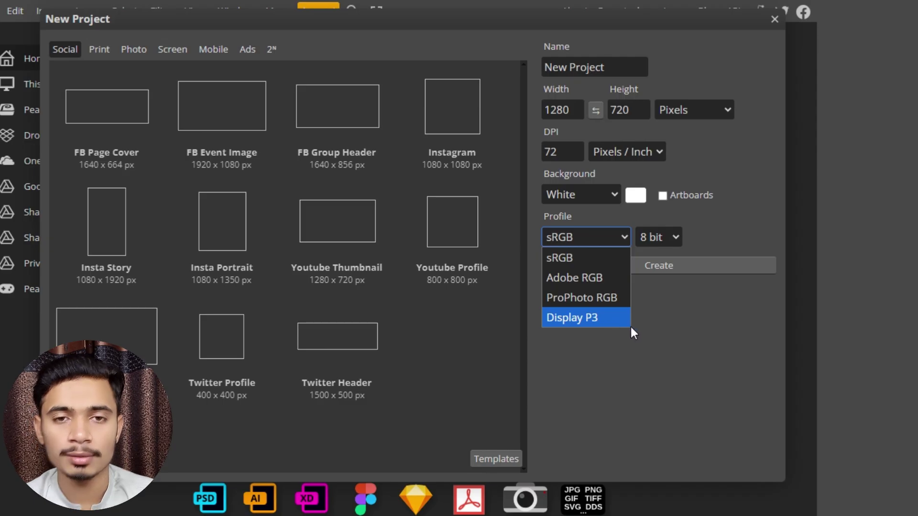
pyautogui.click(642, 341)
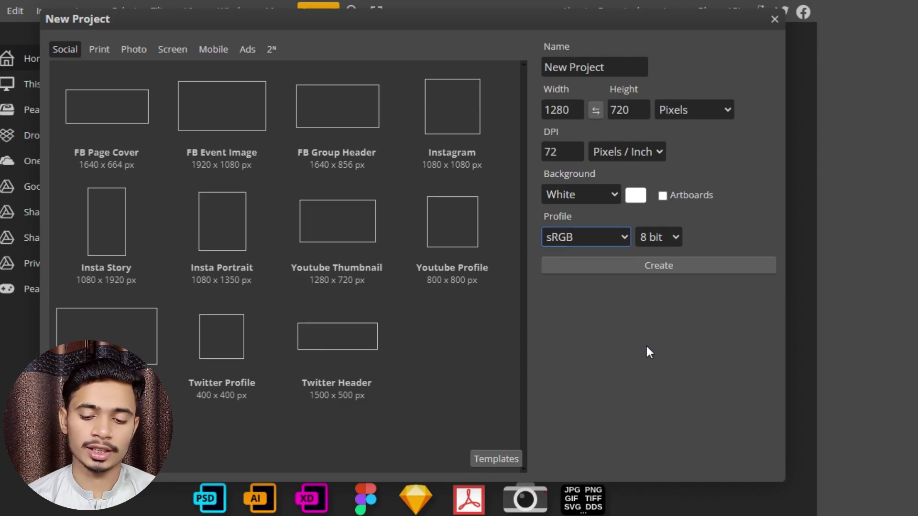
# - Create the 1280 x 720 pixel project at 72 pixels/inch with a white background and the sRGB 8 bit profile
pyautogui.click(623, 266)
pyautogui.scroll(-2, 293, 245)
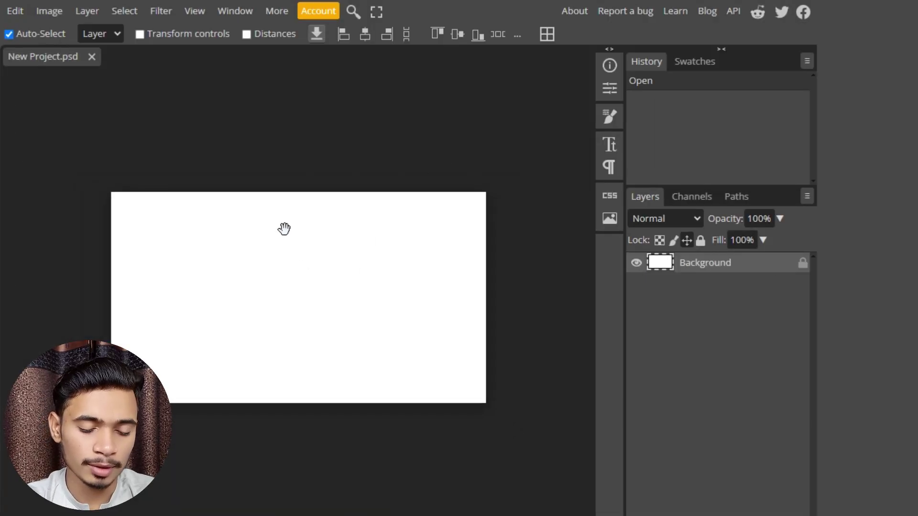
pyautogui.moveTo(285, 227); pyautogui.dragTo(333, 191)
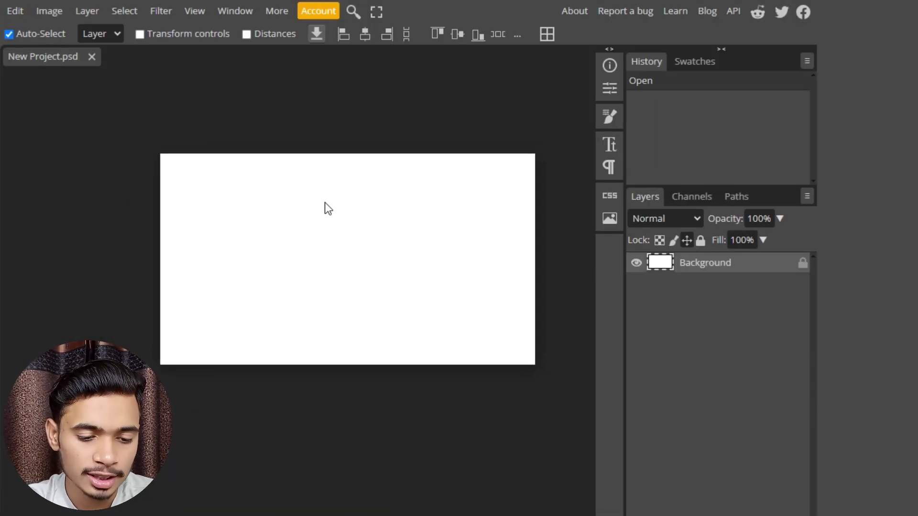
pyautogui.moveTo(264, 193); pyautogui.dragTo(313, 220)
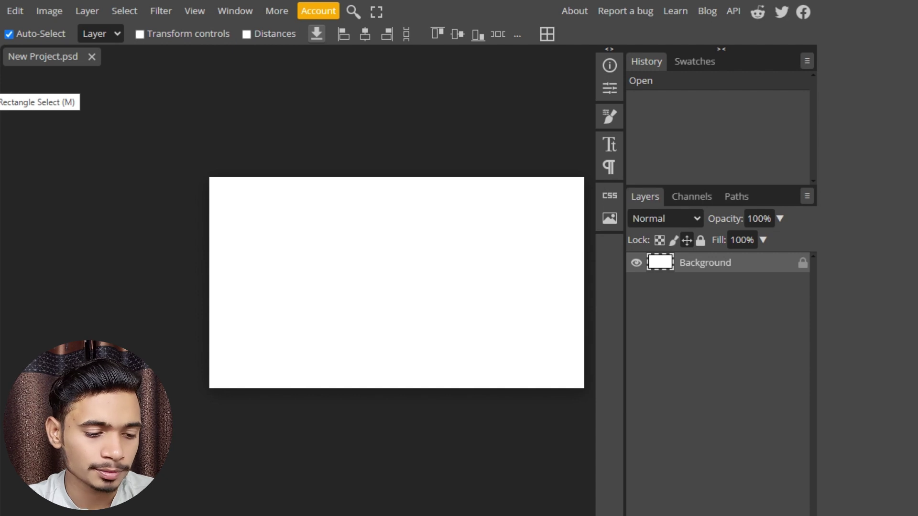
# - Try the Rectangle Select tool on the canvas, and switch back to the Move tool showing its tool variants
pyautogui.click(2, 101)
pyautogui.click(239, 145)
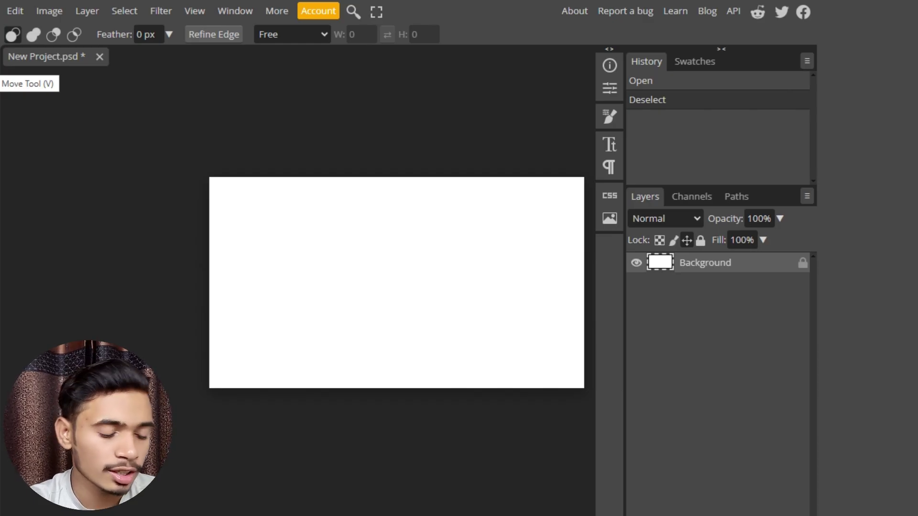
pyautogui.click(2, 67)
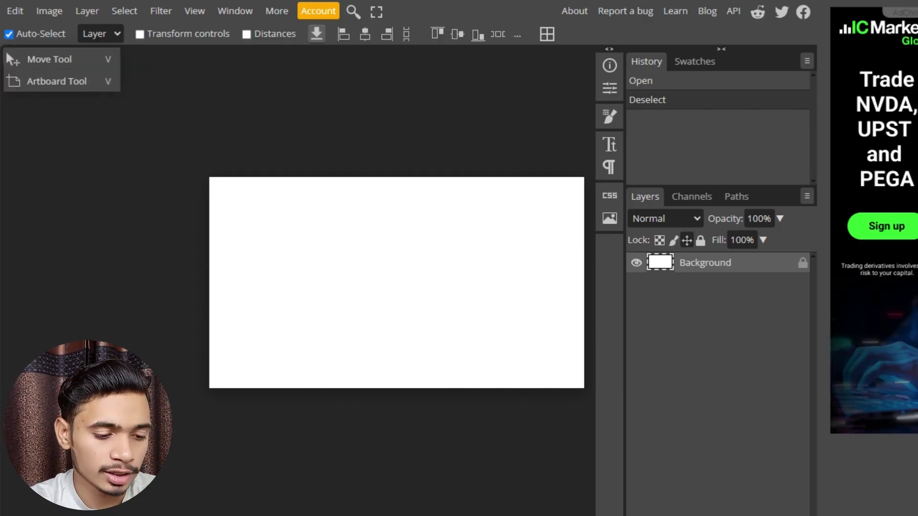
# - Cycle through the selection, Crop, Eyedropper, healing, Brush, Clone and Eraser tools to see each one's variants and options
pyautogui.press('m')
pyautogui.press('w')
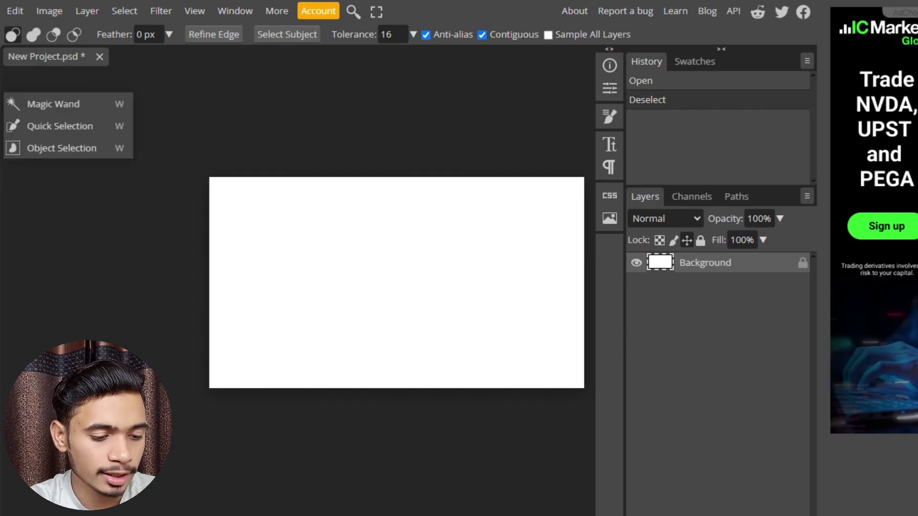
pyautogui.press('c')
pyautogui.press('i')
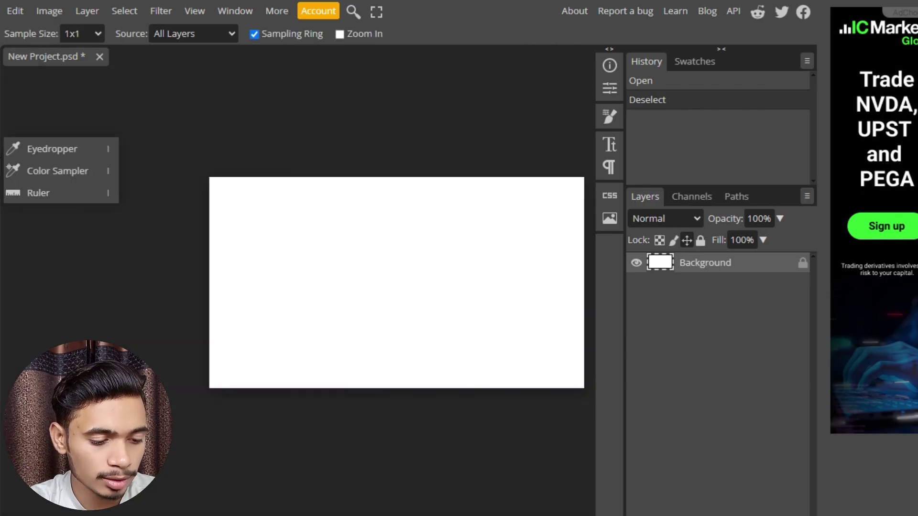
pyautogui.press('j')
pyautogui.press('b')
pyautogui.press('s')
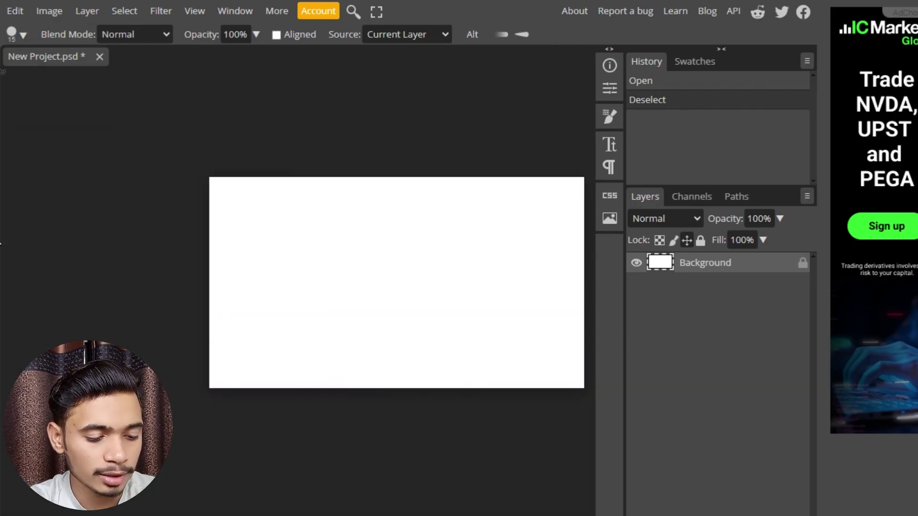
pyautogui.press('e')
pyautogui.click(117, 178)
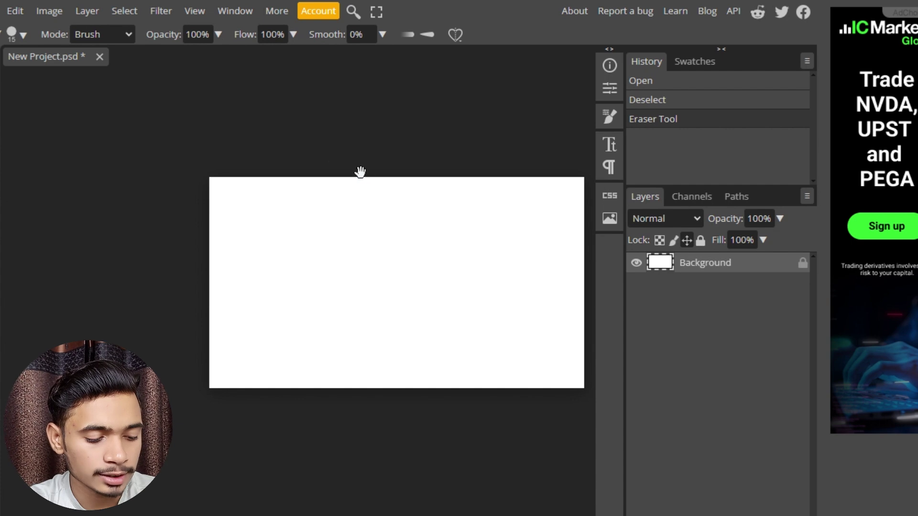
pyautogui.moveTo(360, 172); pyautogui.dragTo(299, 164)
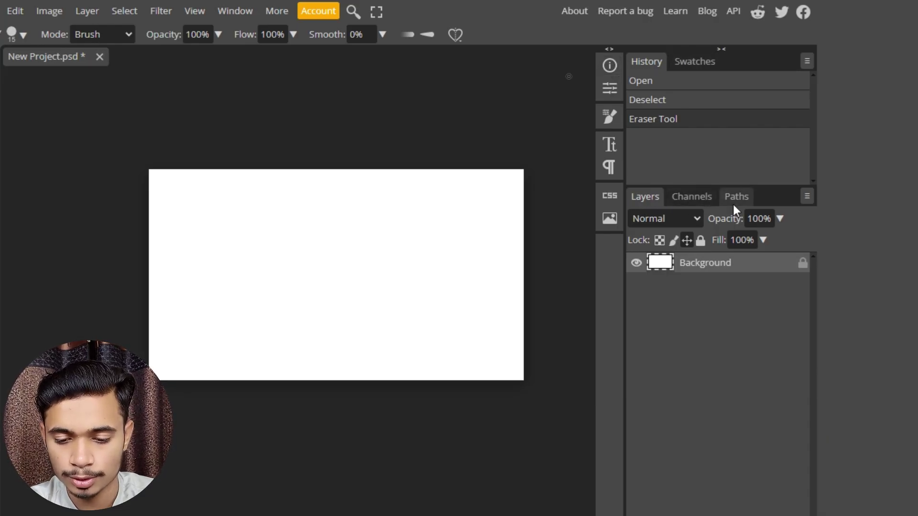
# - Examine the Brush settings, layer Properties, colour Info and Character text options
pyautogui.click(611, 113)
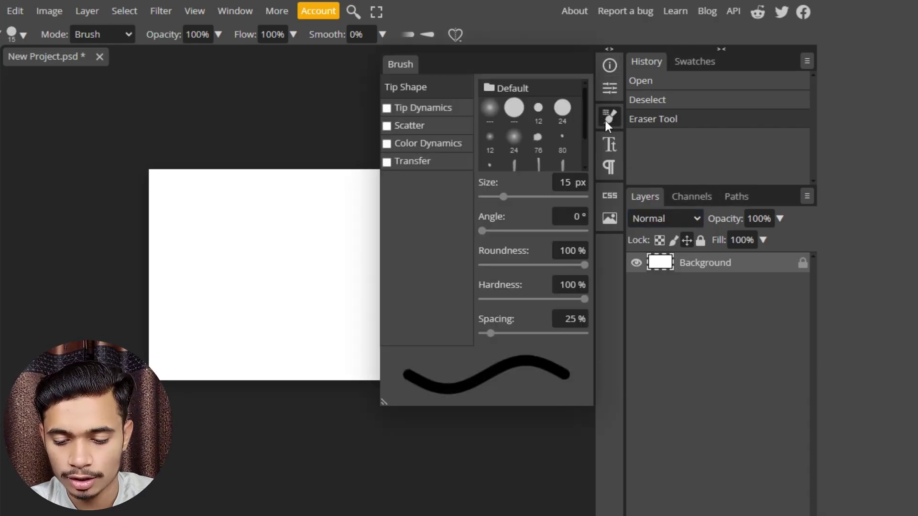
pyautogui.click(610, 91)
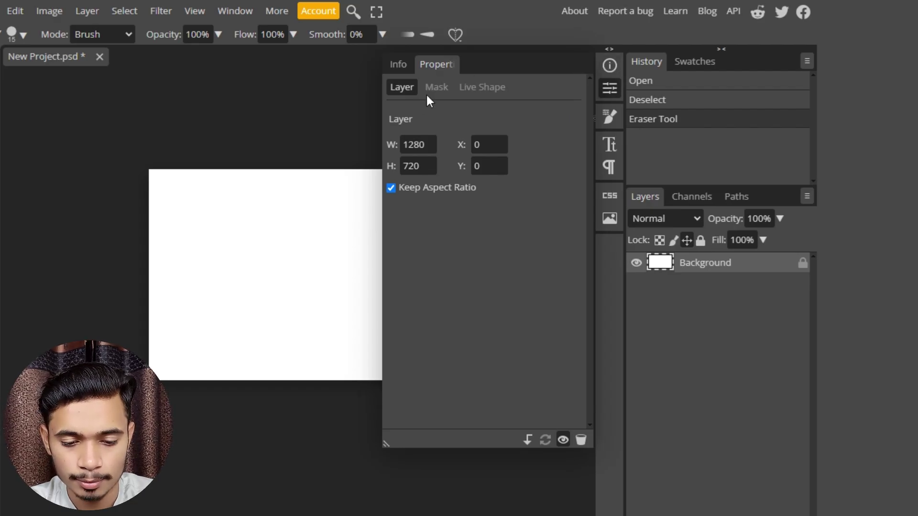
pyautogui.click(398, 65)
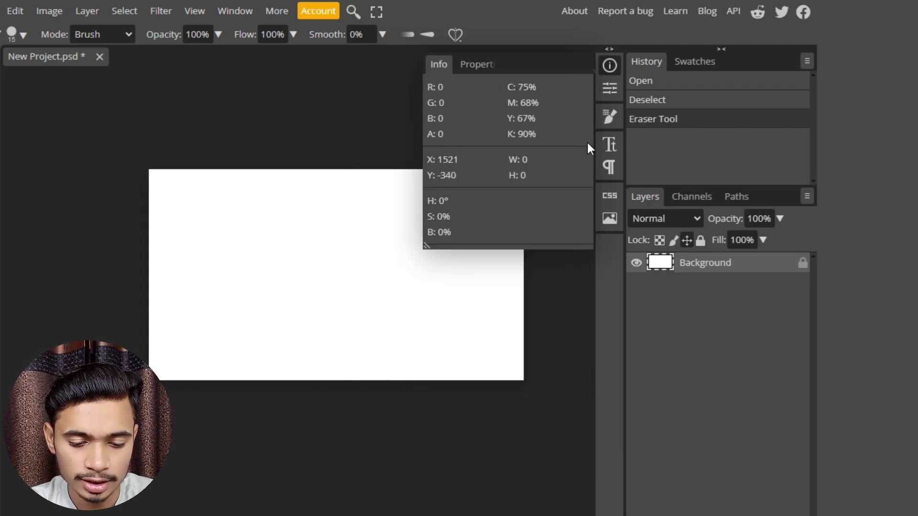
pyautogui.click(609, 144)
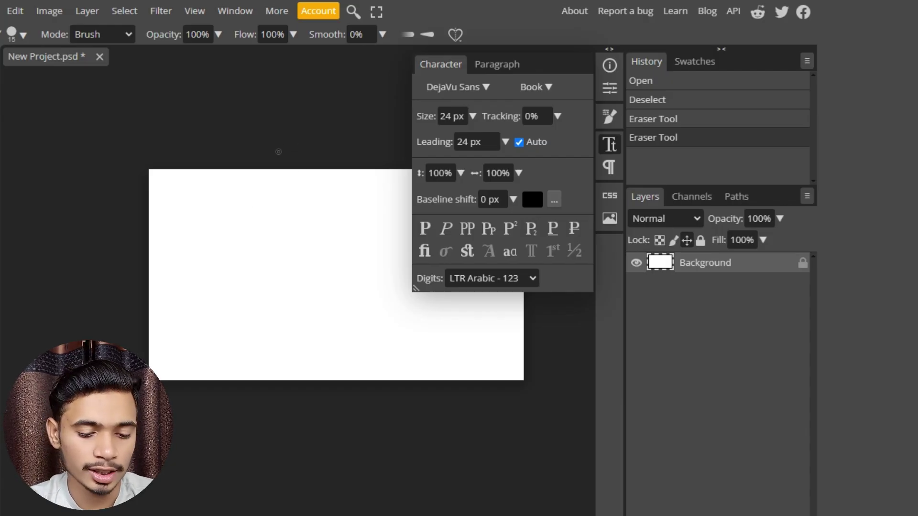
pyautogui.click(234, 113)
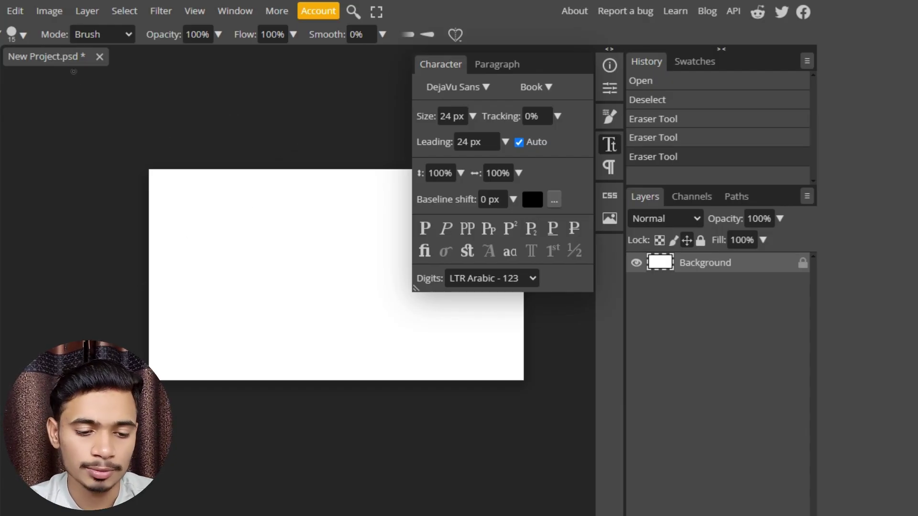
# - Close the blank project and open tricks and tips.psd from the PSD File folder on Local Disk (D:), without rasterizing its text layer
pyautogui.click(99, 56)
pyautogui.click(522, 146)
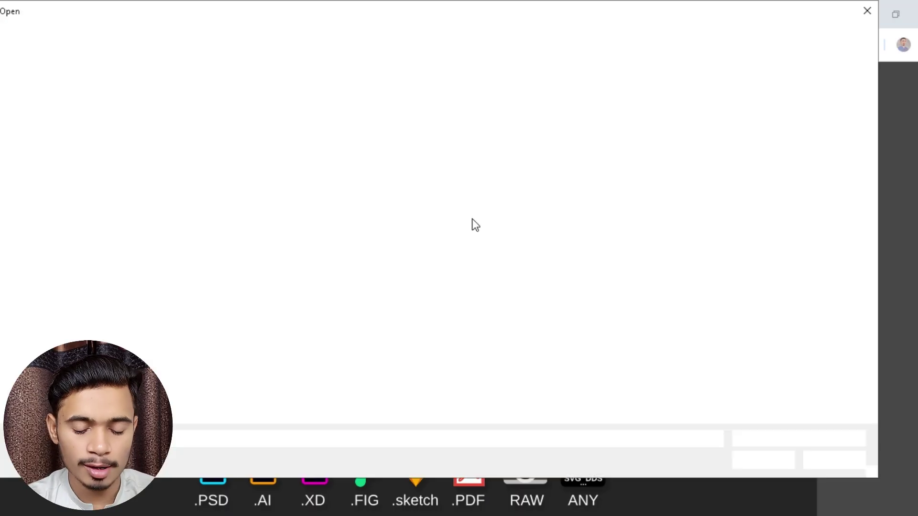
pyautogui.click(28, 404)
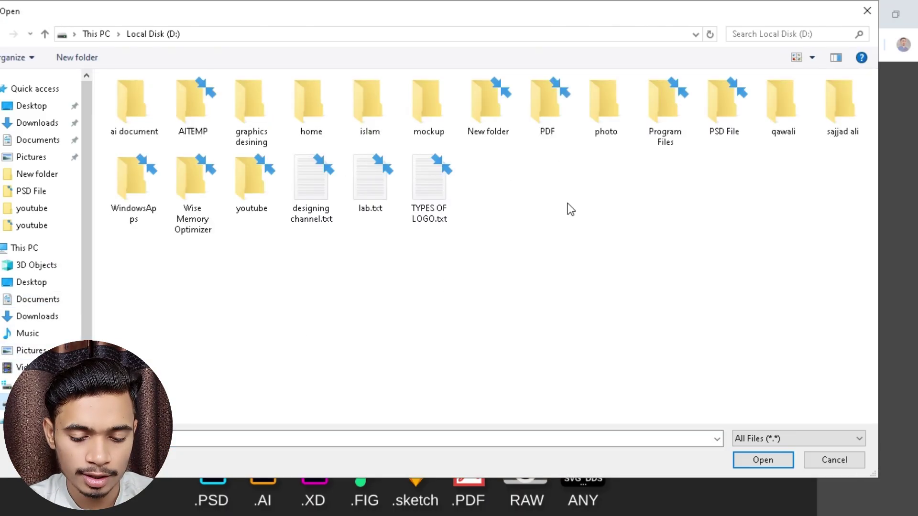
pyautogui.doubleClick(699, 115)
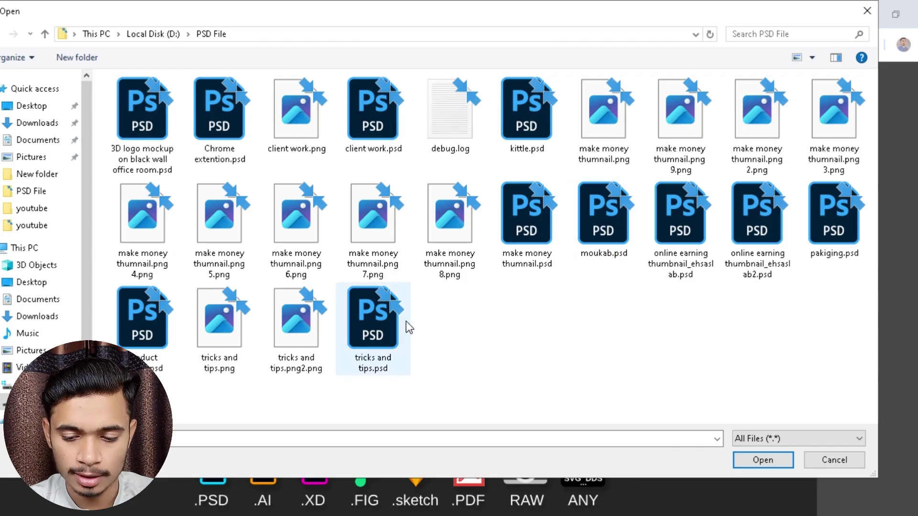
pyautogui.doubleClick(374, 328)
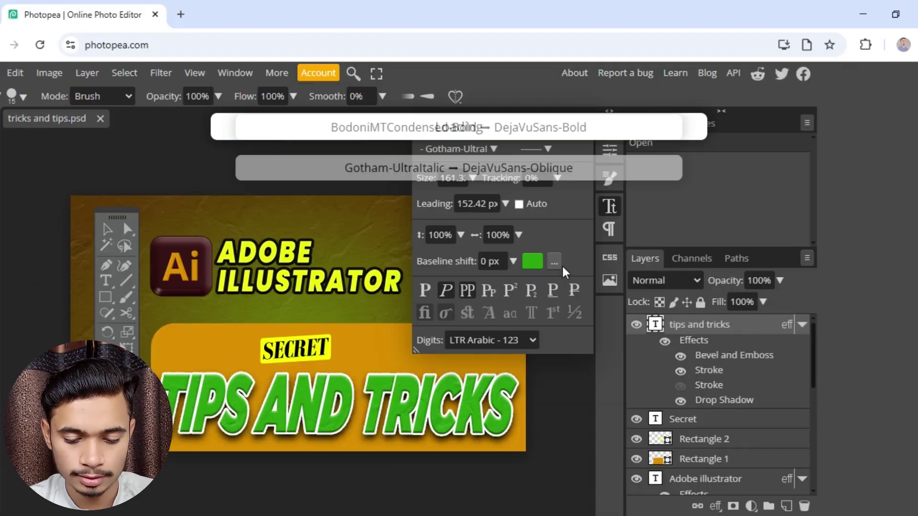
pyautogui.click(361, 151)
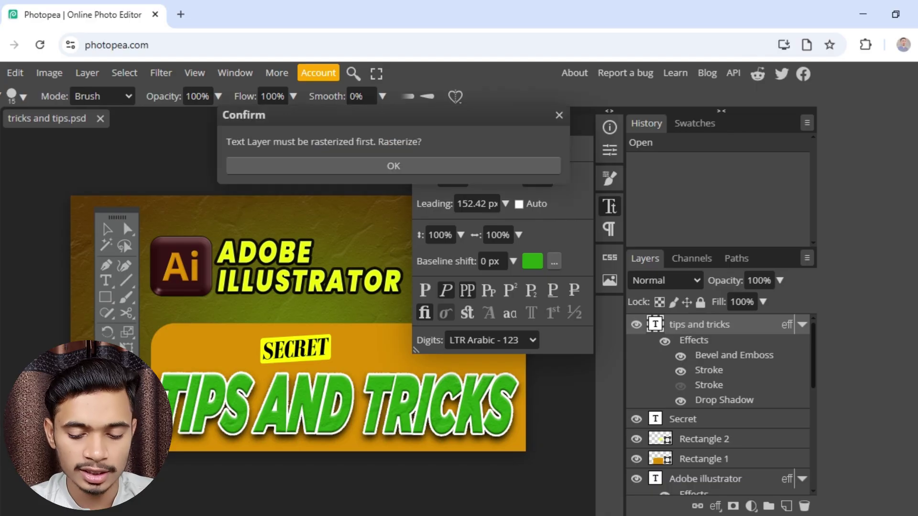
pyautogui.click(558, 115)
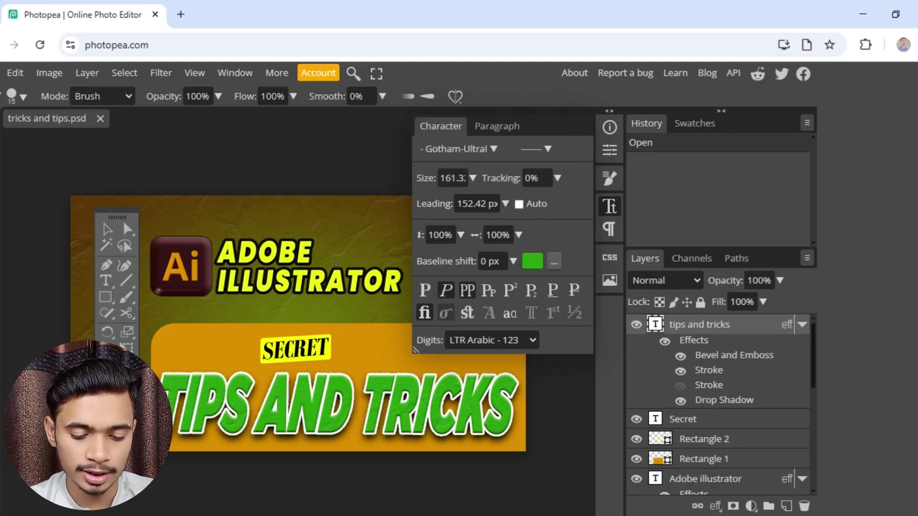
# - Select the SECRET text with the Move tool and shift it slightly on its yellow label
pyautogui.scroll(3, 361, 334)
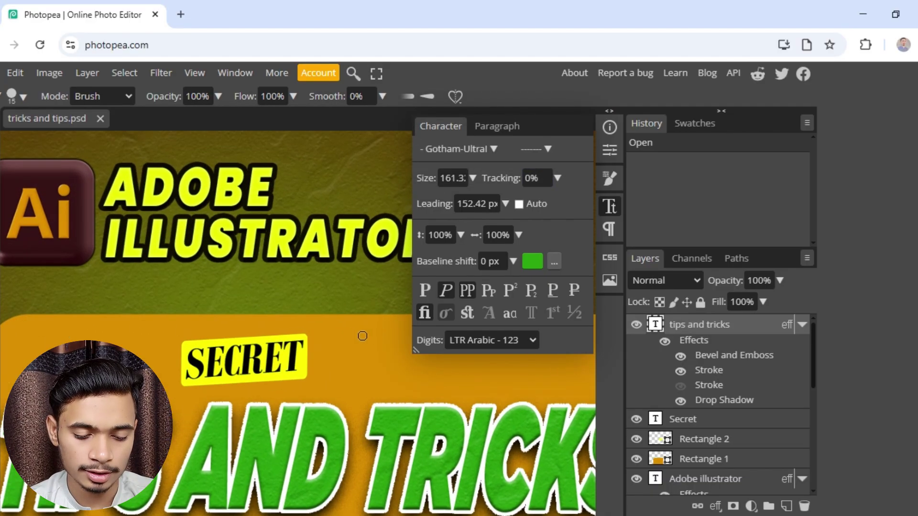
pyautogui.press('v')
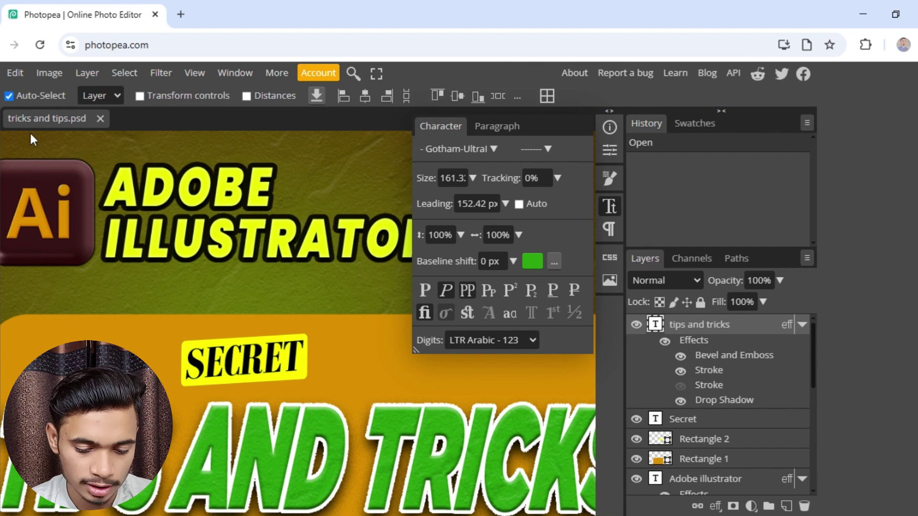
pyautogui.scroll(-3, 253, 358)
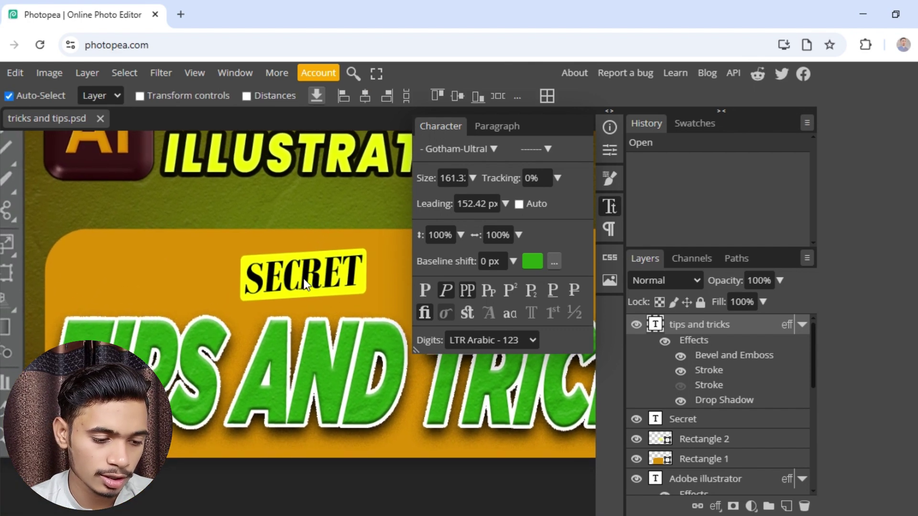
pyautogui.click(305, 286)
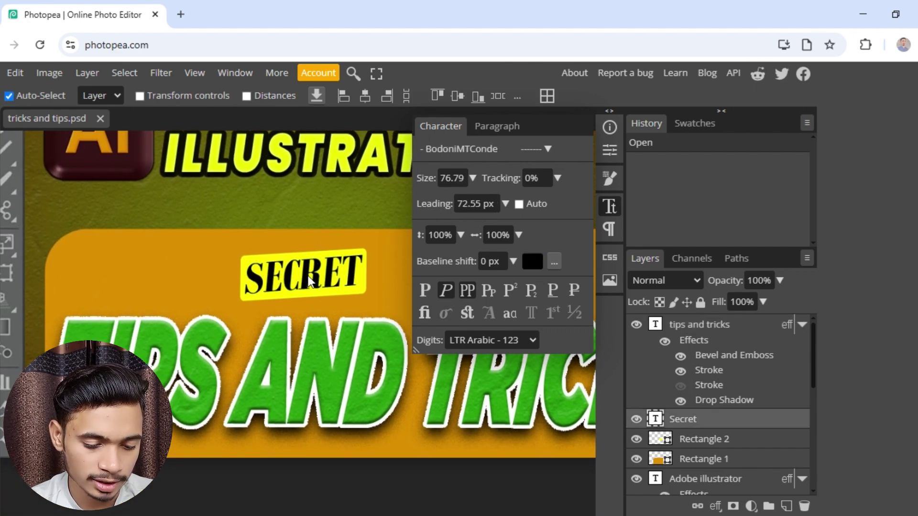
pyautogui.moveTo(308, 280); pyautogui.dragTo(307, 277)
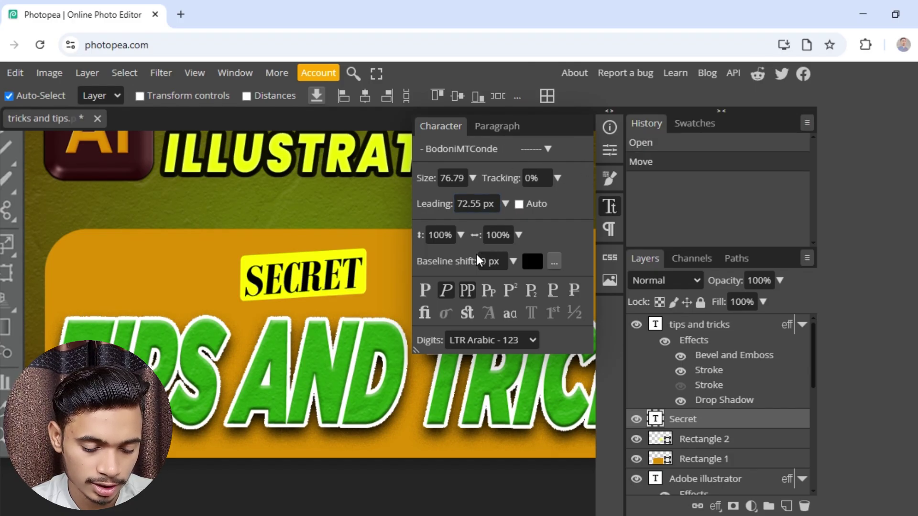
# - Apply small caps to the SECRET text and turn off its italic style, undoing and redoing the change to compare
pyautogui.click(487, 290)
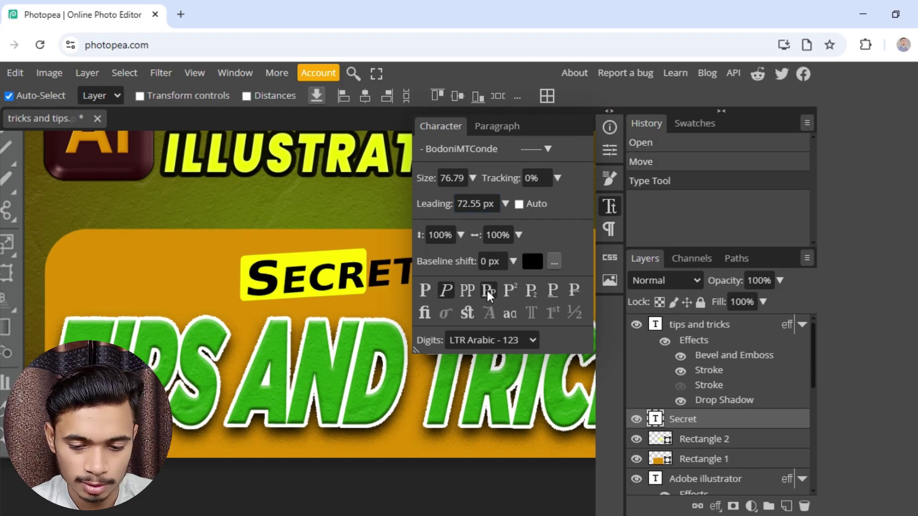
pyautogui.click(451, 290)
pyautogui.hotkey('ctrl', 'z')
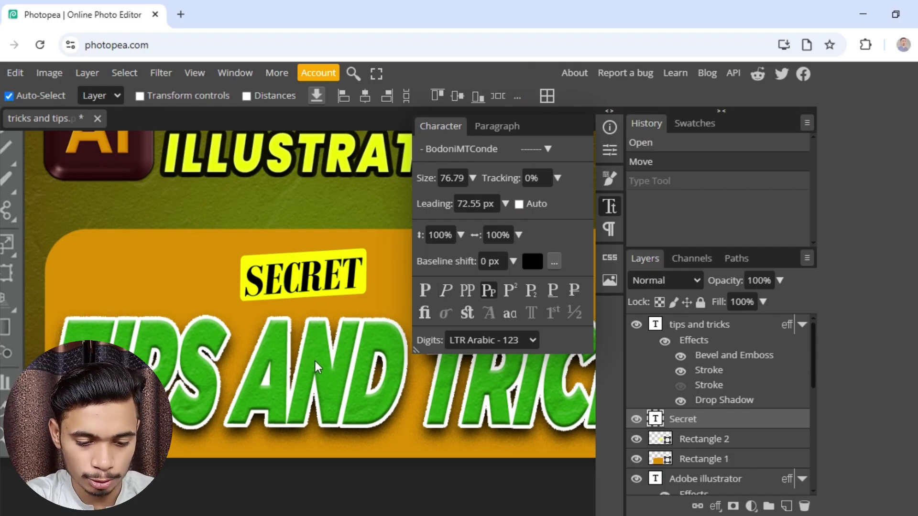
pyautogui.hotkey('ctrl', 'shift', 'z')
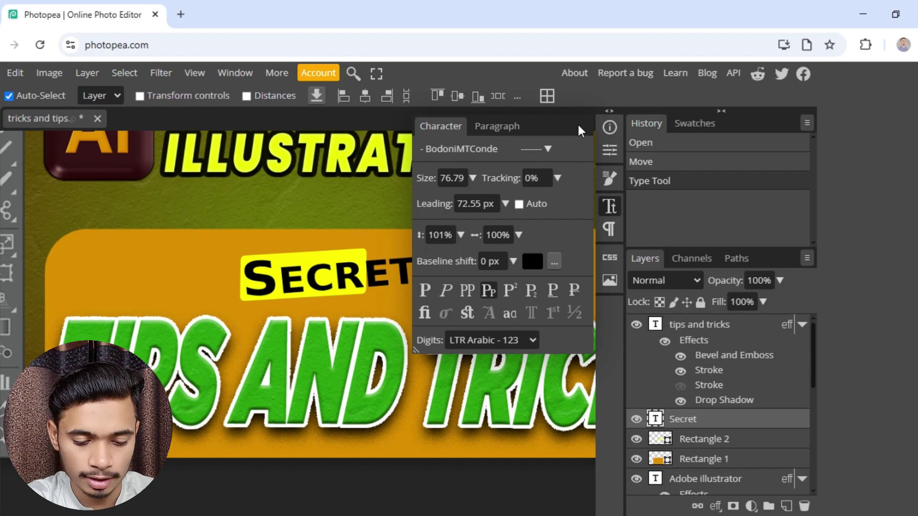
# - Expand and re-collapse the Info and Brush panel column, and collapse the History and Layers column to icons
pyautogui.click(609, 113)
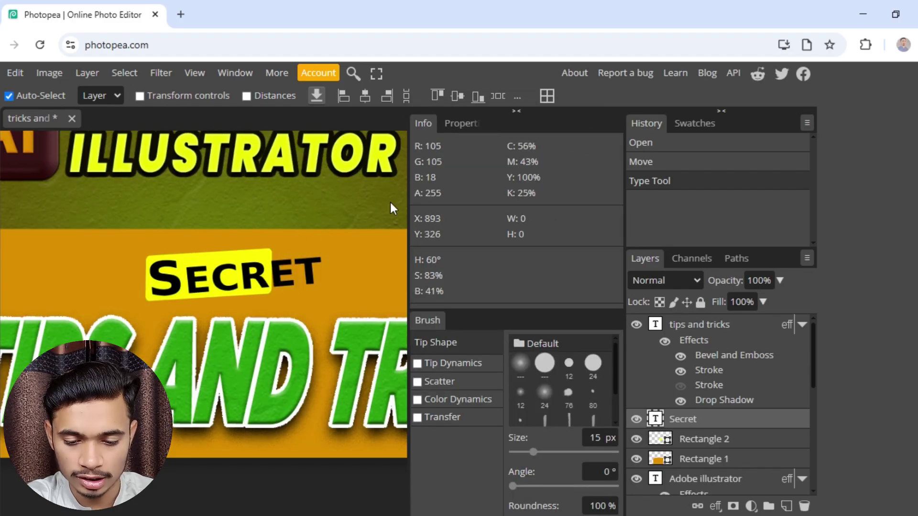
pyautogui.click(516, 111)
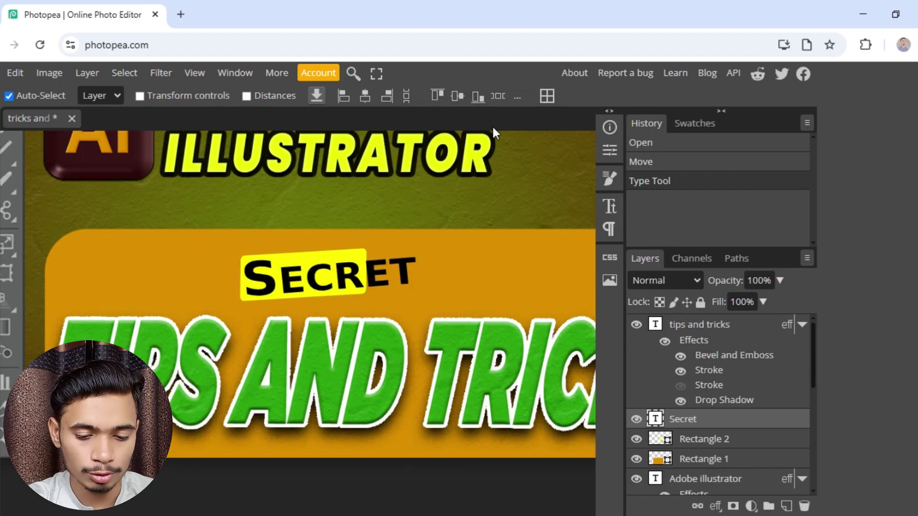
pyautogui.click(721, 111)
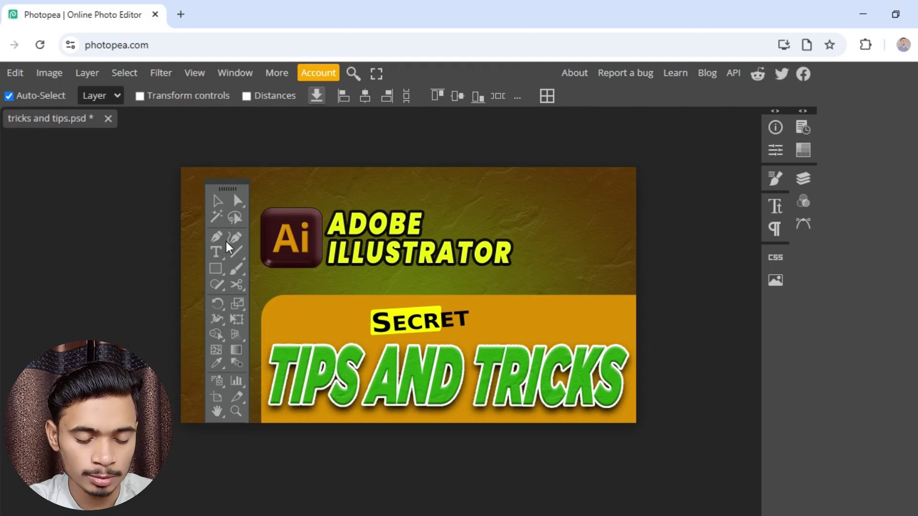
# - Move the toolbar graphic, the Ai logo and the ADOBE ILLUSTRATOR title slightly to the left in the design
pyautogui.moveTo(229, 248); pyautogui.dragTo(221, 247)
pyautogui.moveTo(287, 245); pyautogui.dragTo(275, 244)
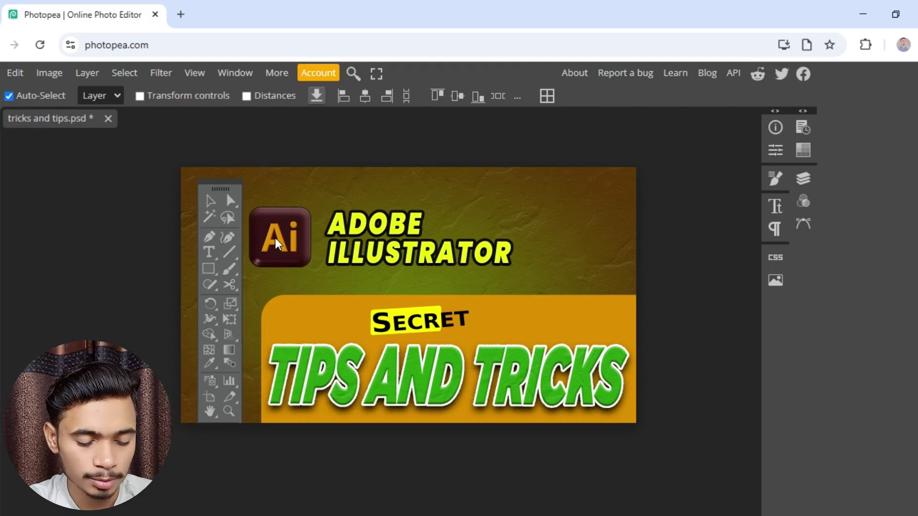
pyautogui.moveTo(344, 256); pyautogui.dragTo(335, 256)
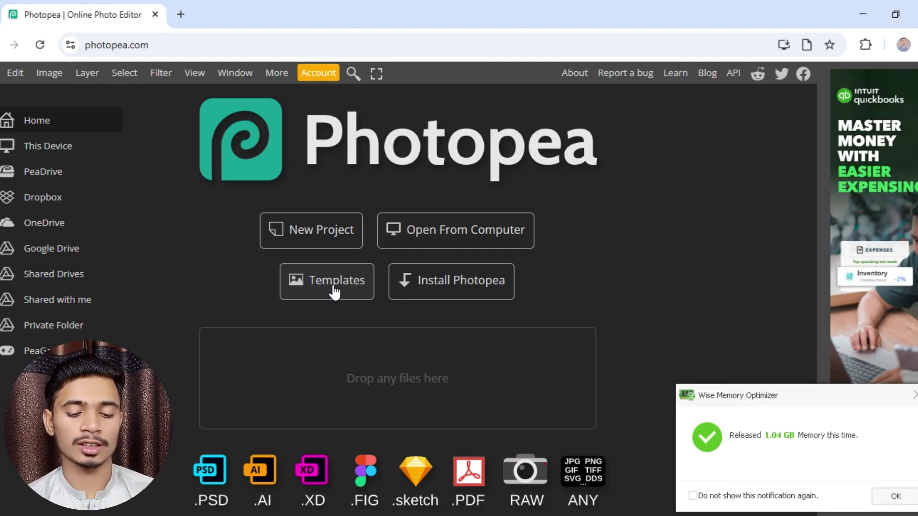
# - Browse the Hot templates in the template gallery, looking through the logo mockups and social media designs
pyautogui.click(334, 291)
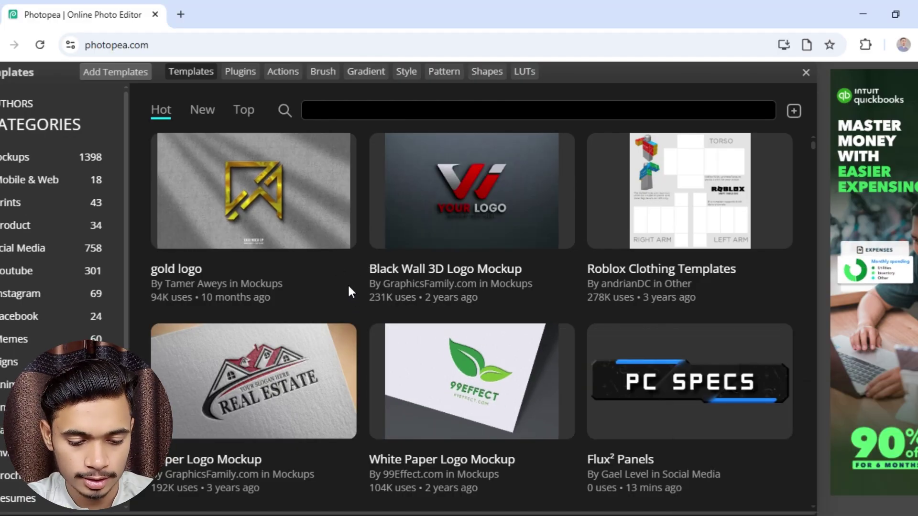
pyautogui.scroll(-3, 348, 286)
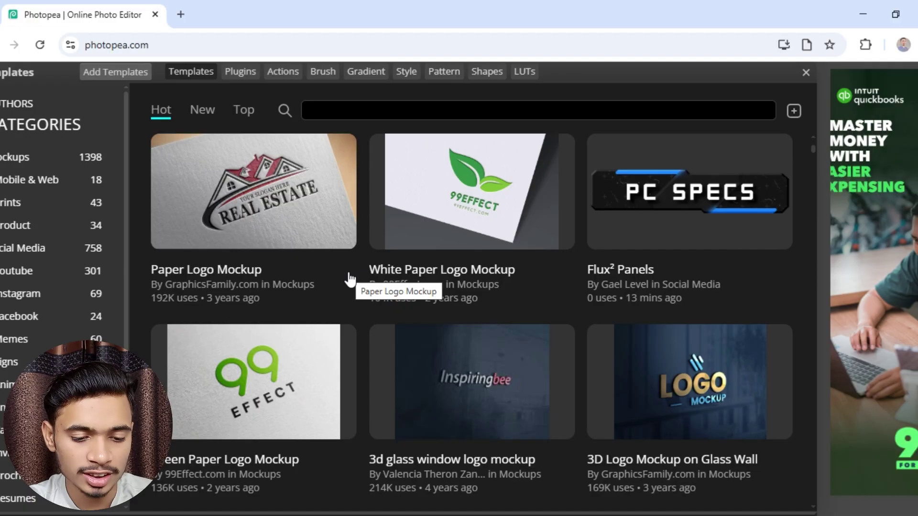
pyautogui.scroll(3, 352, 294)
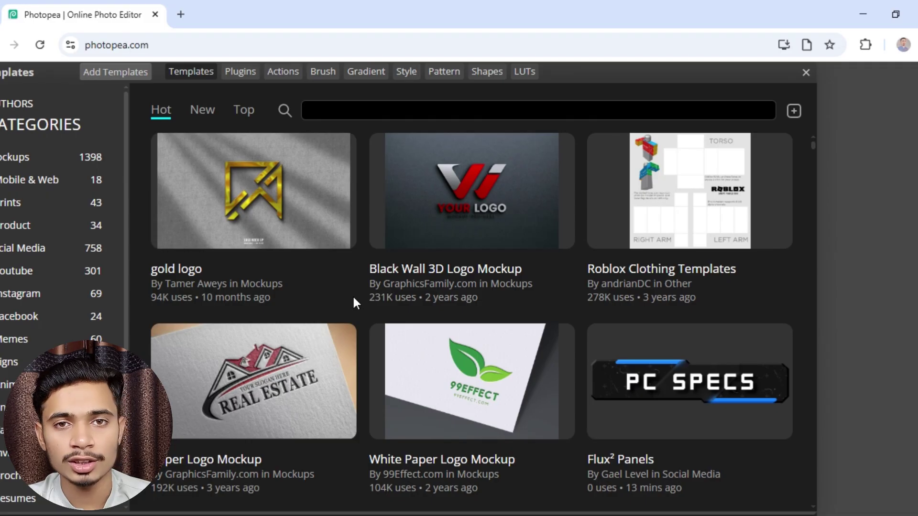
pyautogui.scroll(-4, 354, 298)
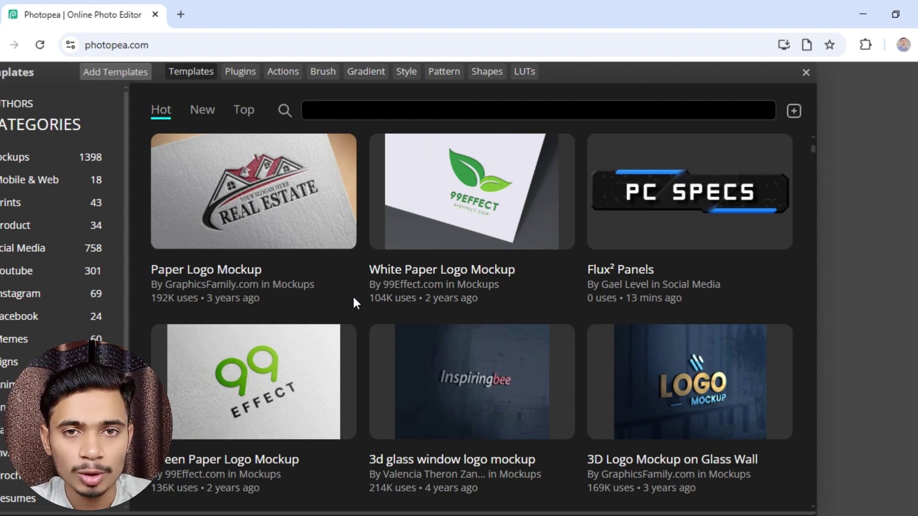
pyautogui.scroll(-15, 354, 299)
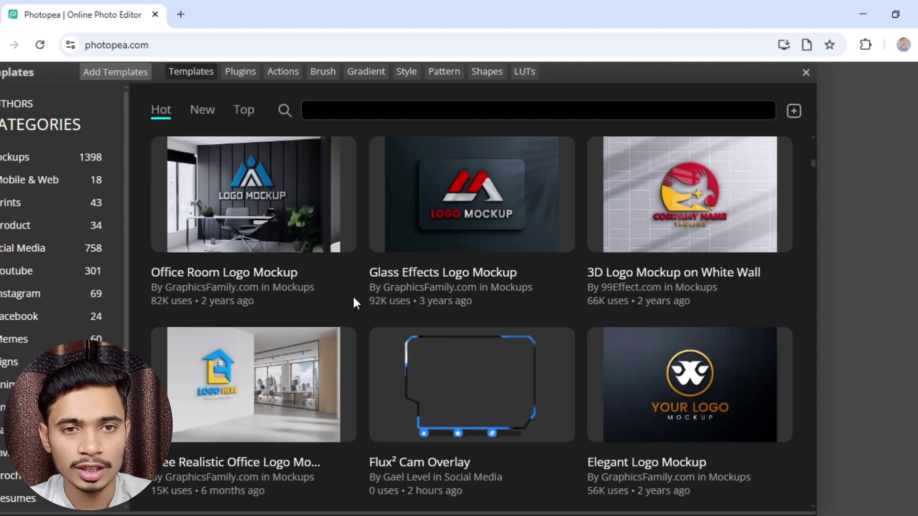
pyautogui.scroll(-20, 354, 299)
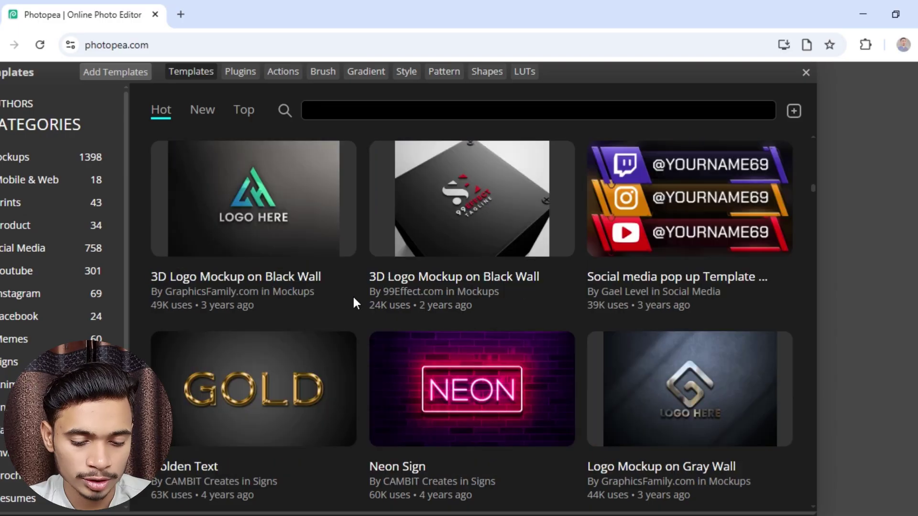
# - Look further through the Hot templates, covering the sign, business card, banner and office logo mockup designs
pyautogui.scroll(-5, 354, 301)
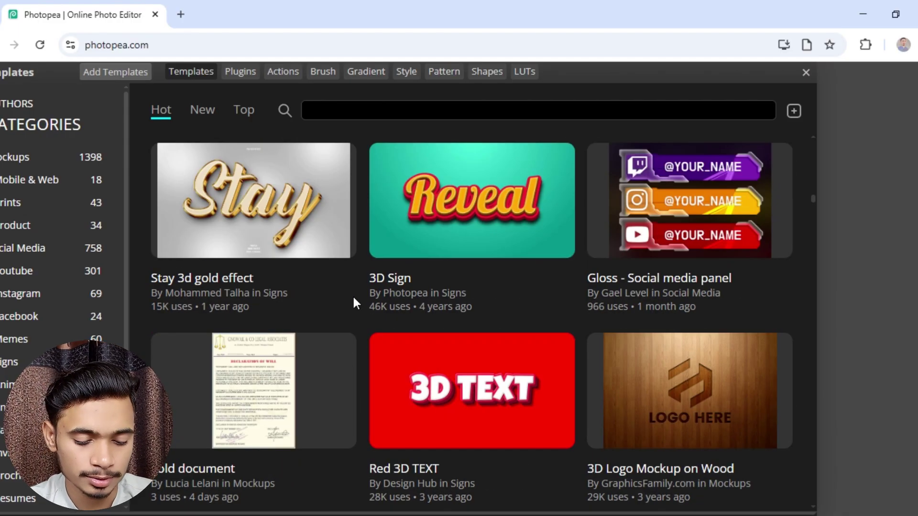
pyautogui.scroll(-10, 353, 301)
pyautogui.scroll(-20, 355, 300)
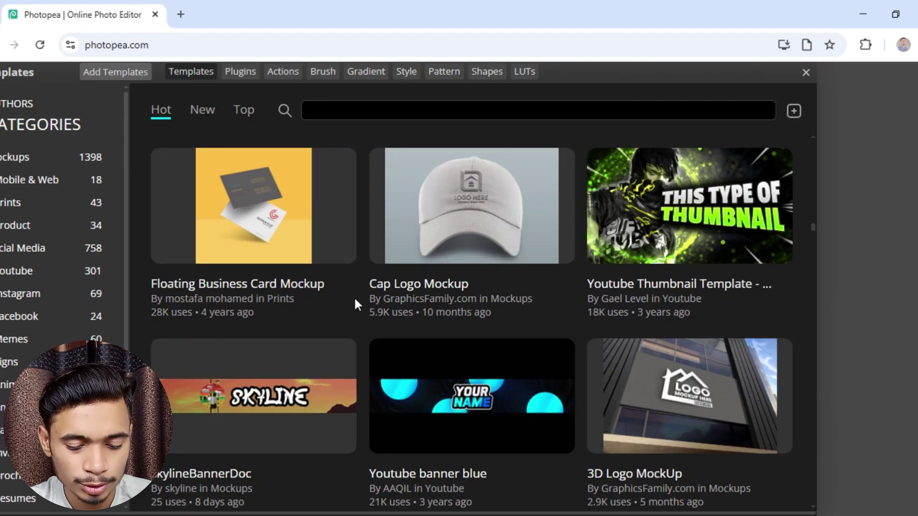
pyautogui.scroll(-5, 354, 304)
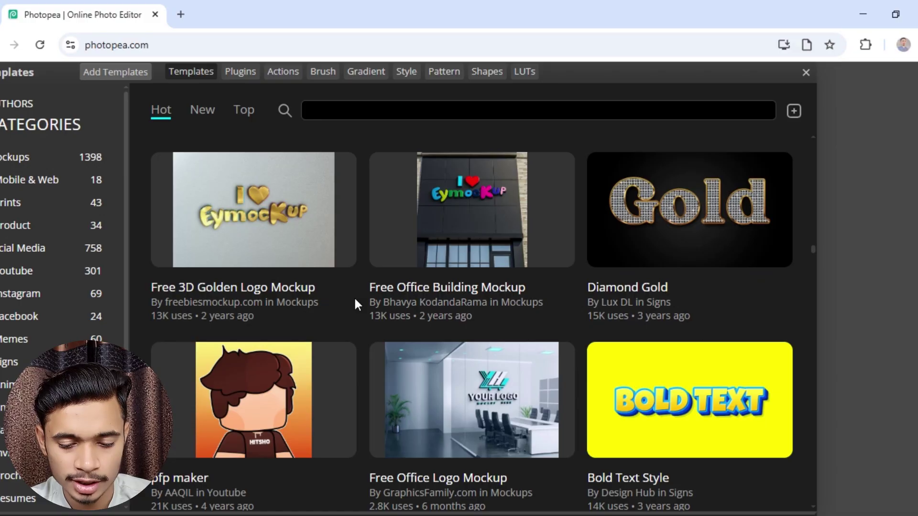
pyautogui.scroll(3, 355, 304)
pyautogui.scroll(-3, 355, 304)
pyautogui.scroll(-6, 355, 304)
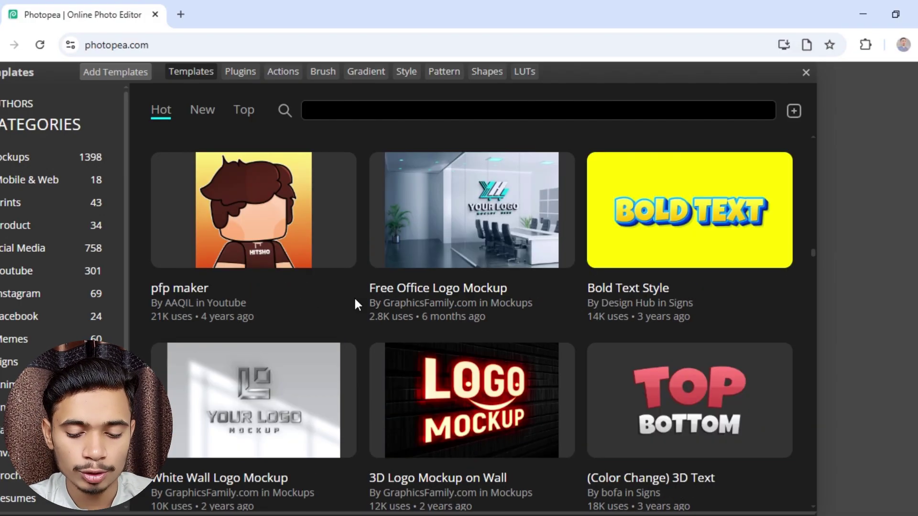
pyautogui.scroll(6, 354, 304)
pyautogui.scroll(3, 355, 303)
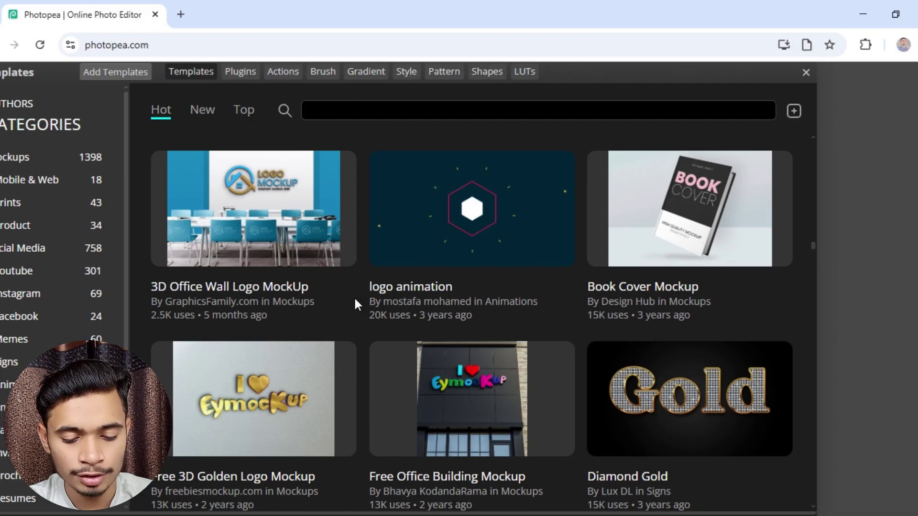
# - Open the 3D Office Wall Logo MockUp template from the gallery as an editable document
pyautogui.click(262, 202)
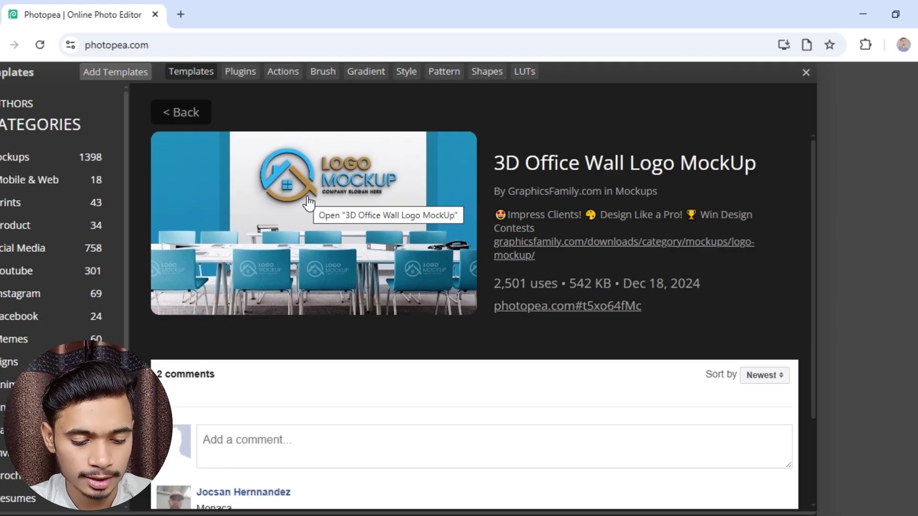
pyautogui.click(309, 170)
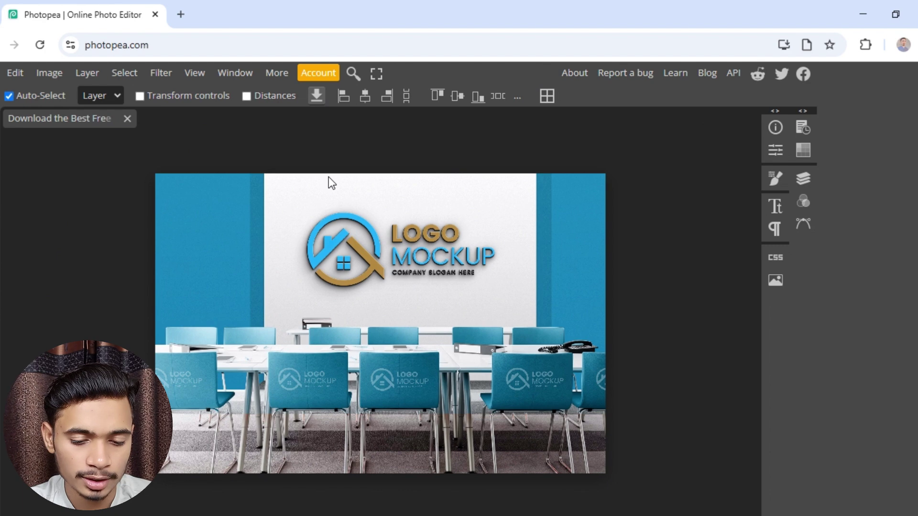
pyautogui.scroll(-2, 372, 258)
pyautogui.moveTo(373, 248); pyautogui.dragTo(366, 269)
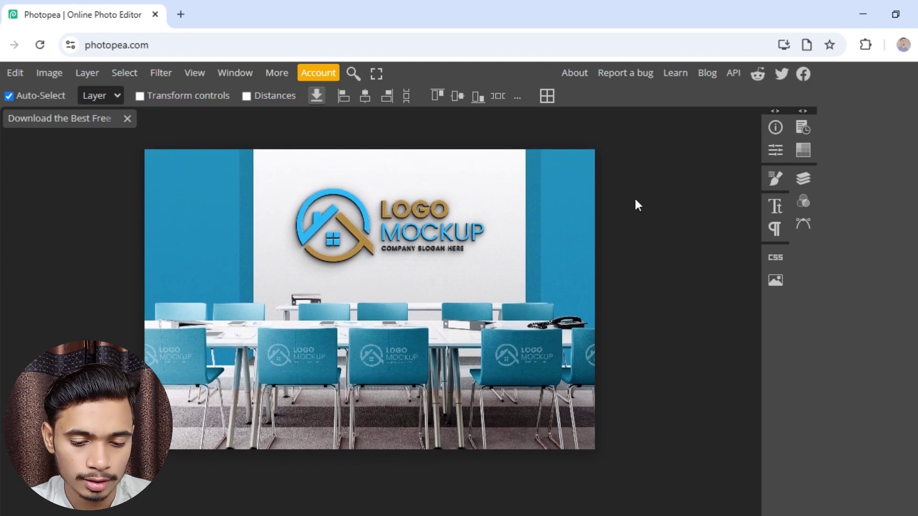
# - Display the mockup's layers and open the [ YOUR LOGO HERE ] smart object for editing
pyautogui.click(801, 180)
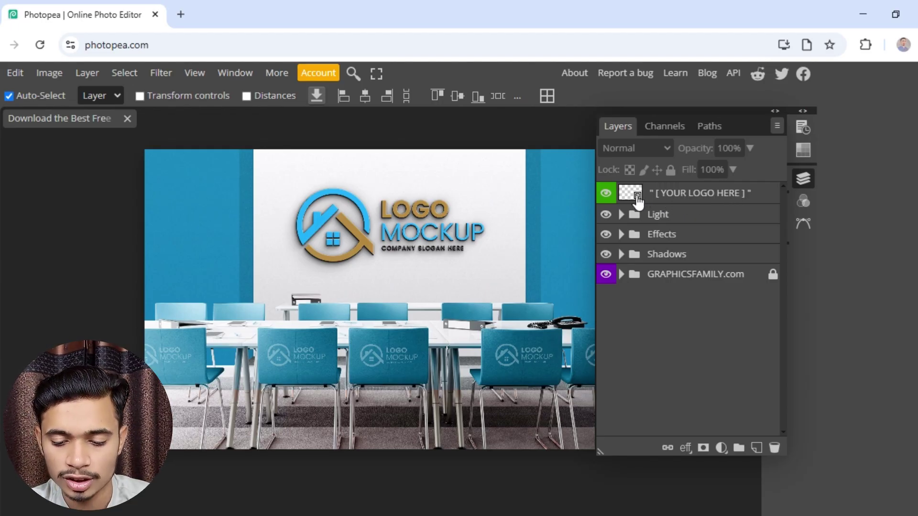
pyautogui.doubleClick(634, 194)
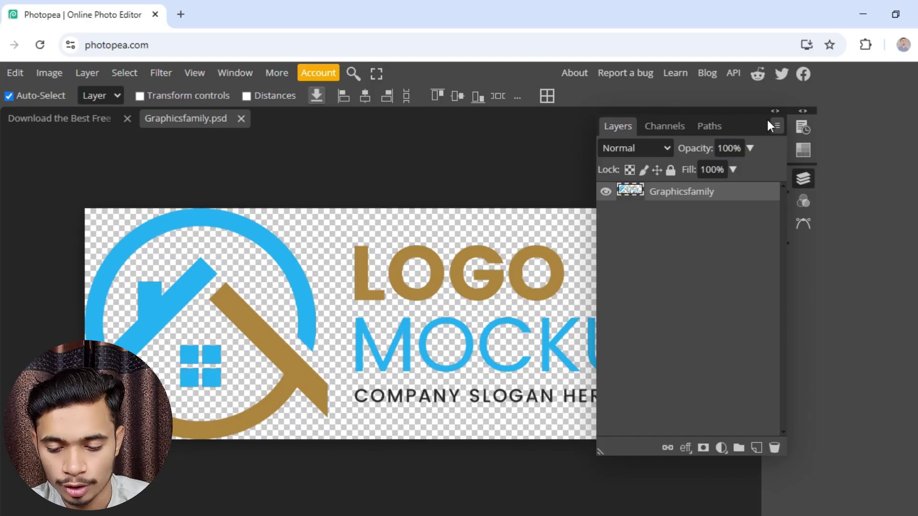
pyautogui.click(775, 113)
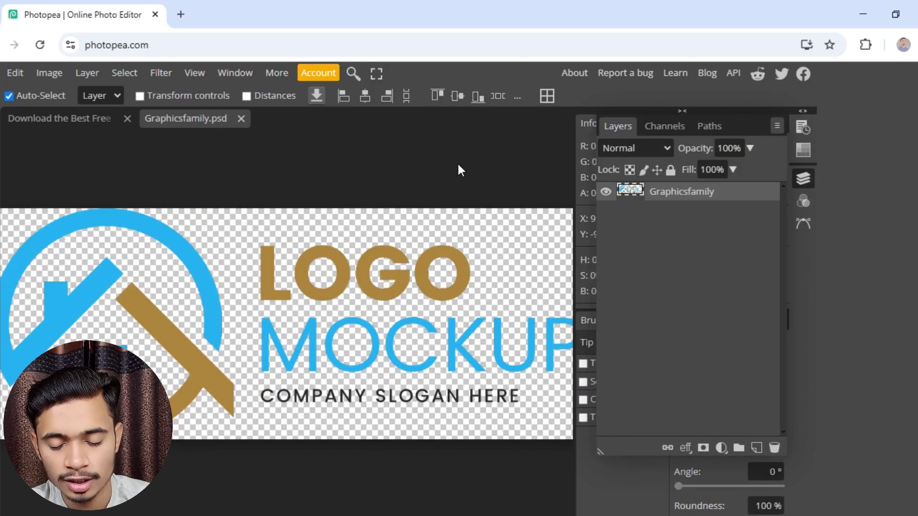
pyautogui.click(440, 181)
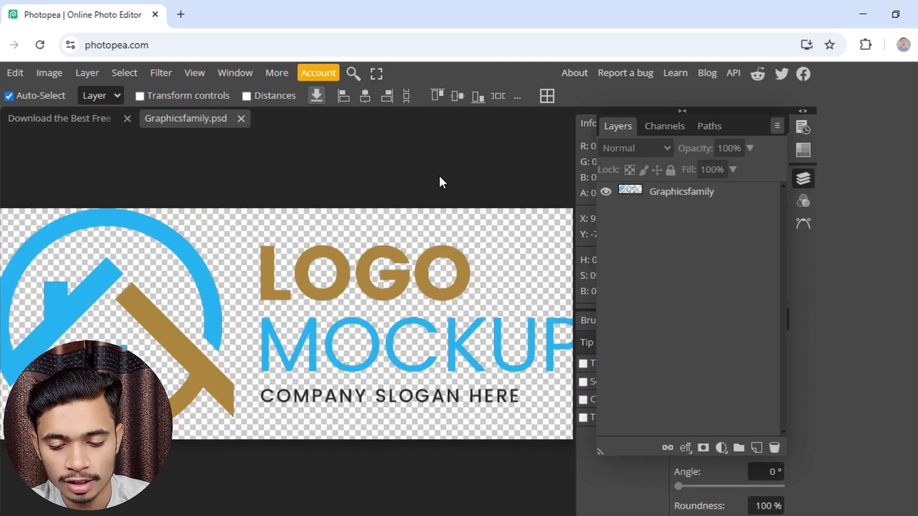
pyautogui.click(681, 110)
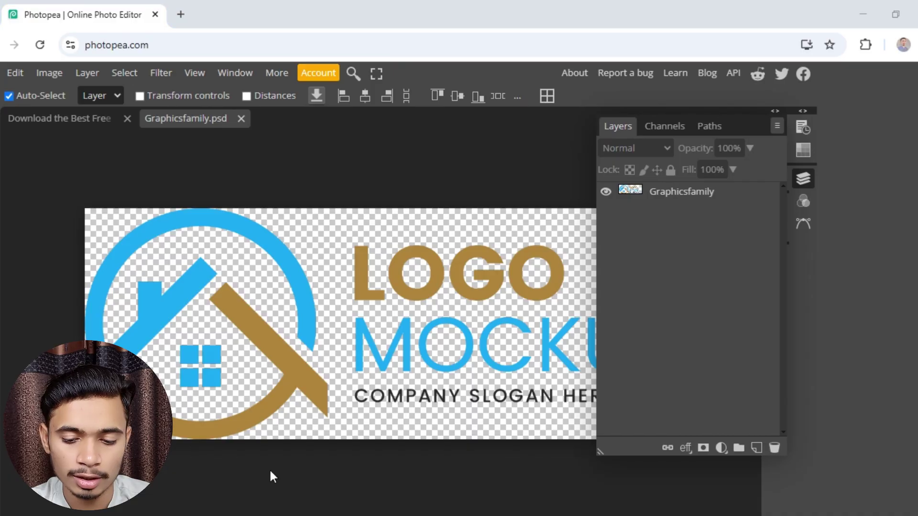
# - Switch to File Explorer and open the folder graphics desining > adobe > 1x > 1x on Local Disk (D:)
pyautogui.press('super+e')
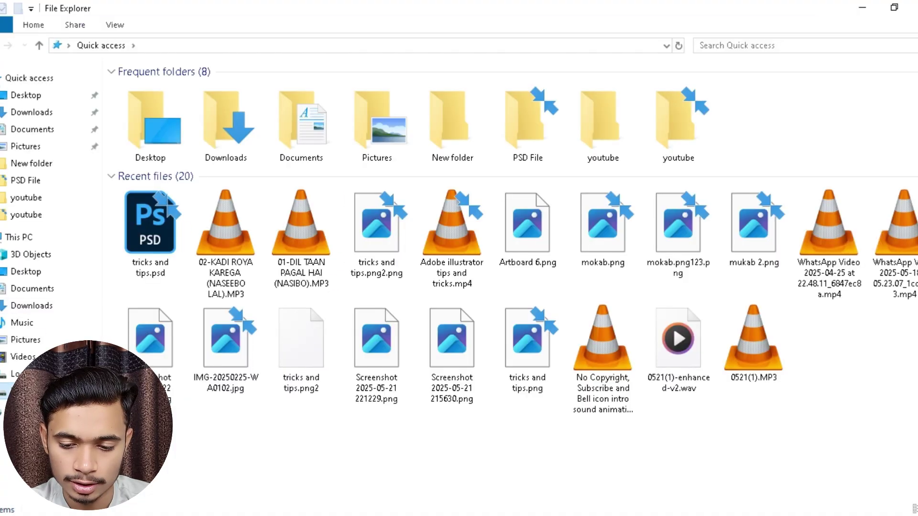
pyautogui.click(19, 391)
pyautogui.doubleClick(283, 122)
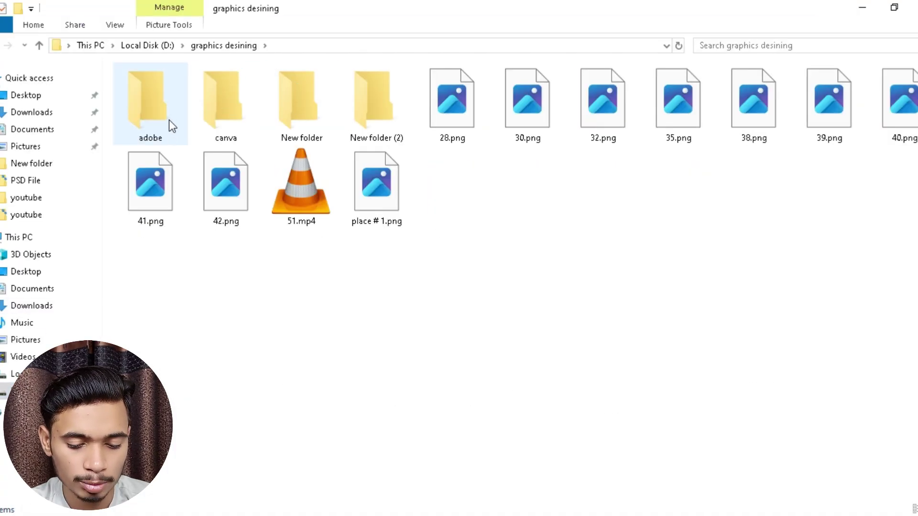
pyautogui.doubleClick(164, 117)
pyautogui.doubleClick(174, 109)
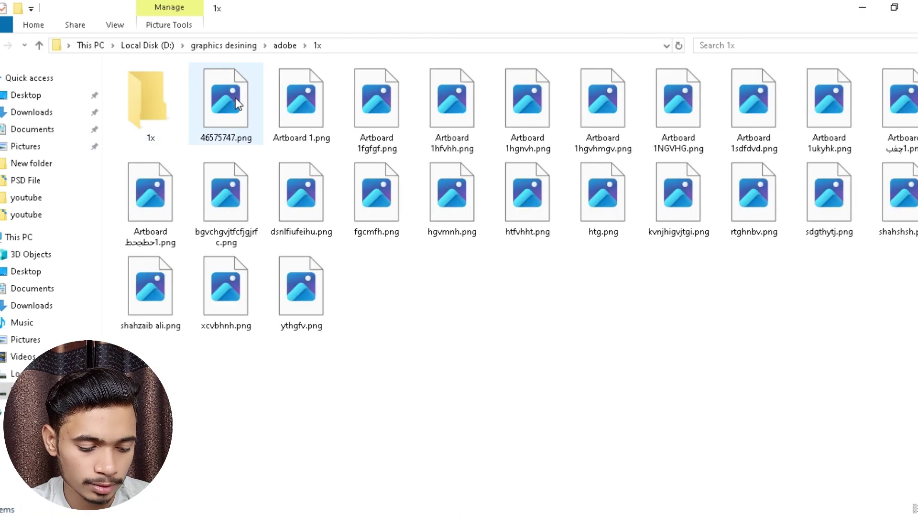
pyautogui.doubleClick(157, 93)
# - Search the folder for "my" and place my logo.png into the Graphicsfamily.psd document
pyautogui.click(718, 45)
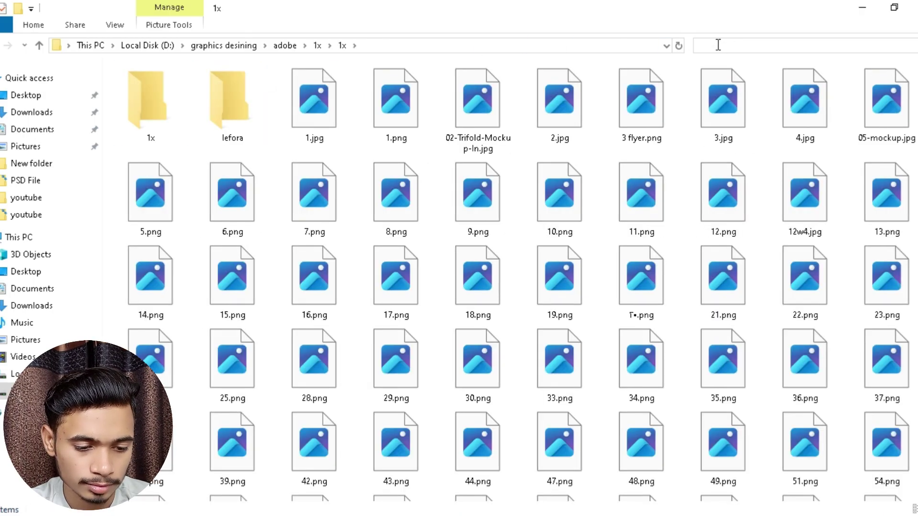
pyautogui.write('my')
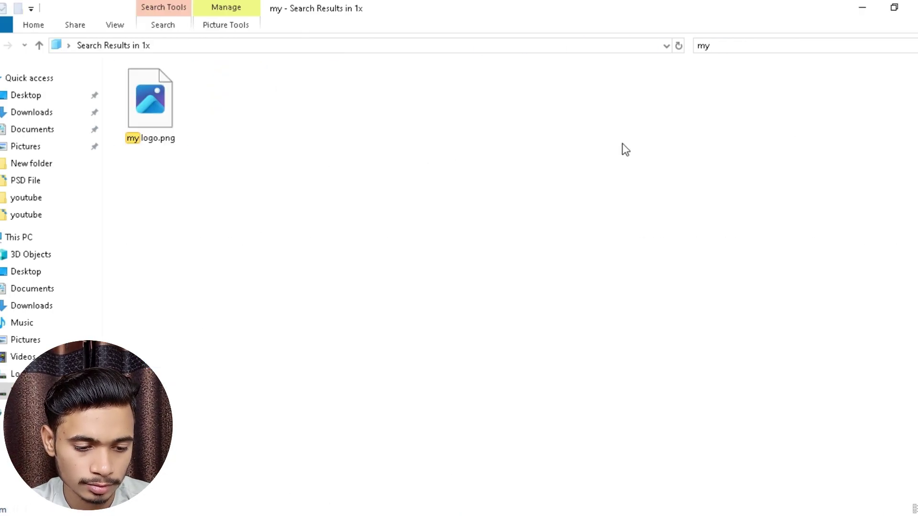
pyautogui.moveTo(153, 103); pyautogui.dragTo(366, 380)
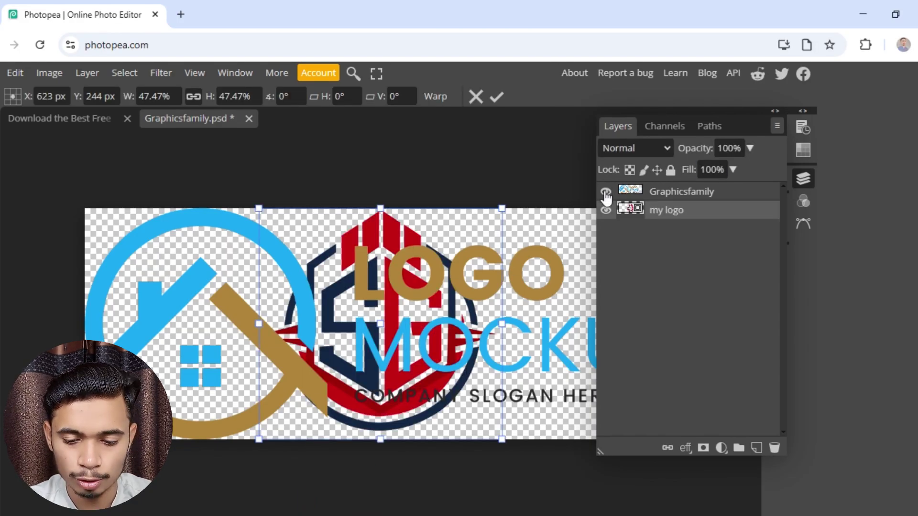
# - Commit the placed logo and hide the Graphicsfamily layer, leaving no layer selected
pyautogui.click(605, 193)
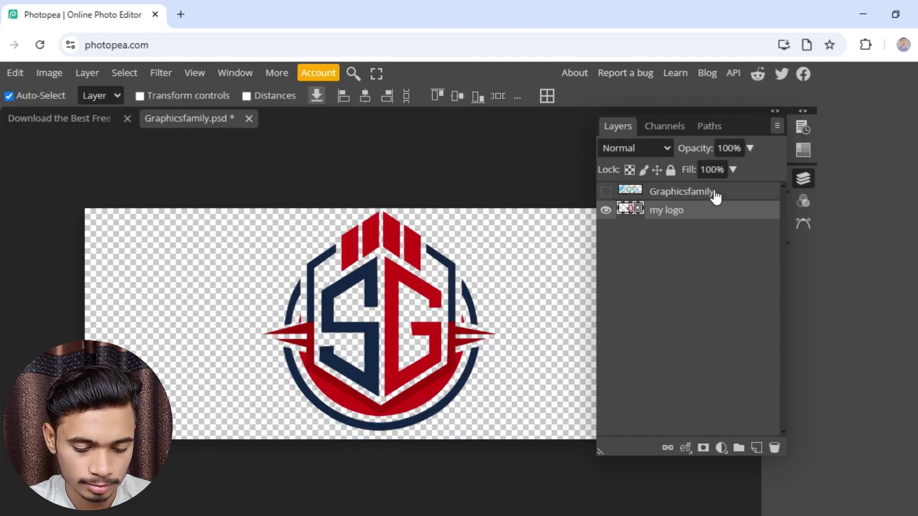
pyautogui.click(504, 176)
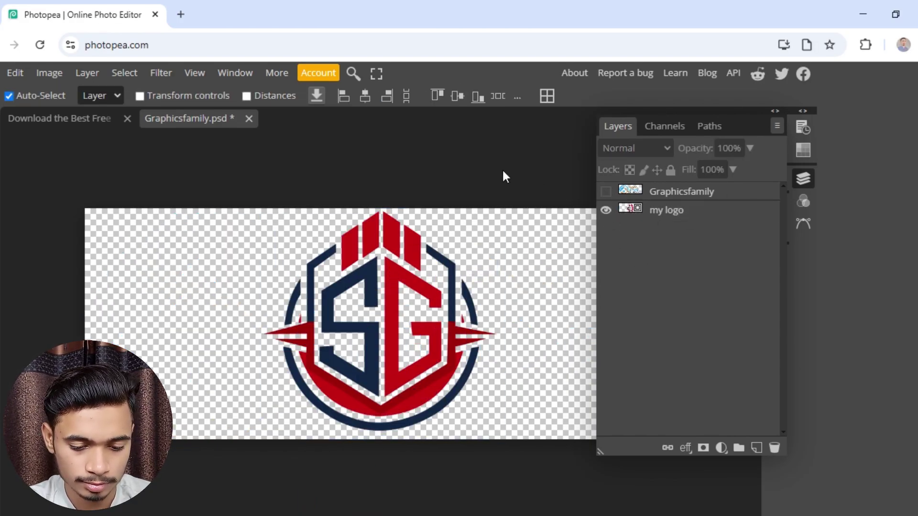
pyautogui.click(775, 111)
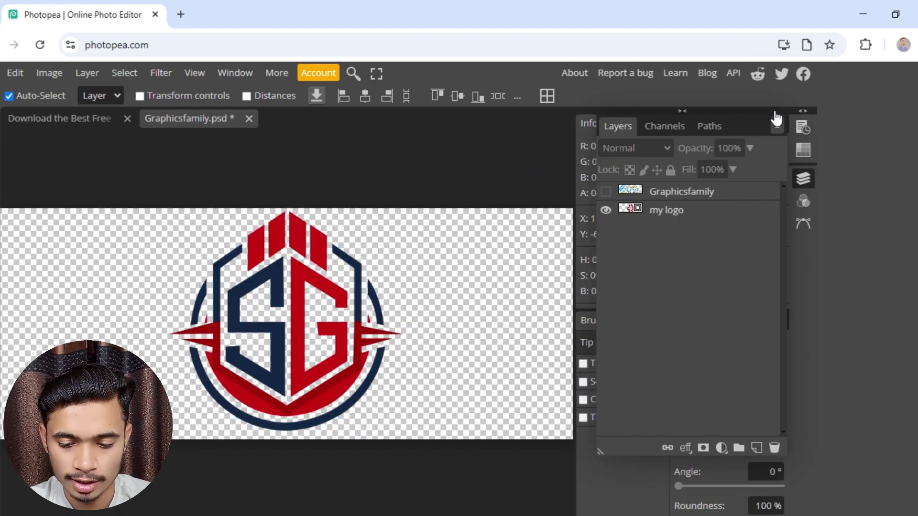
pyautogui.click(682, 112)
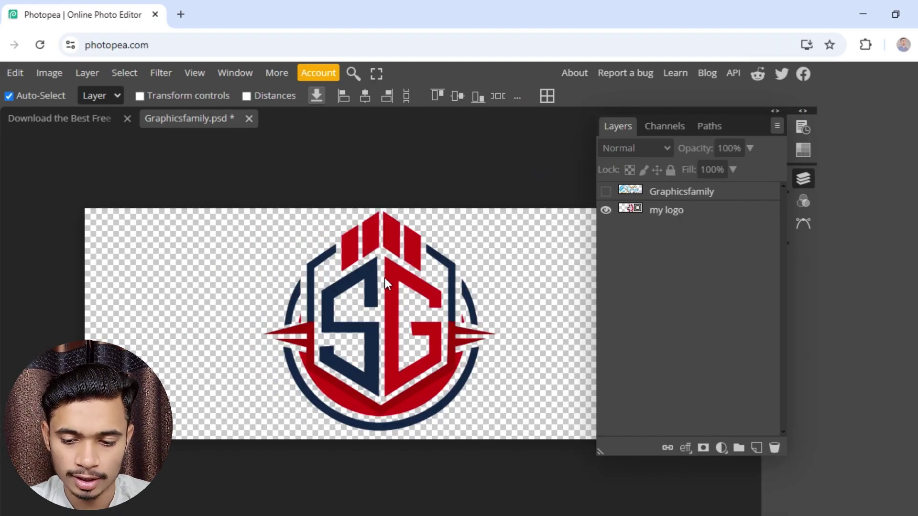
pyautogui.scroll(-2, 386, 279)
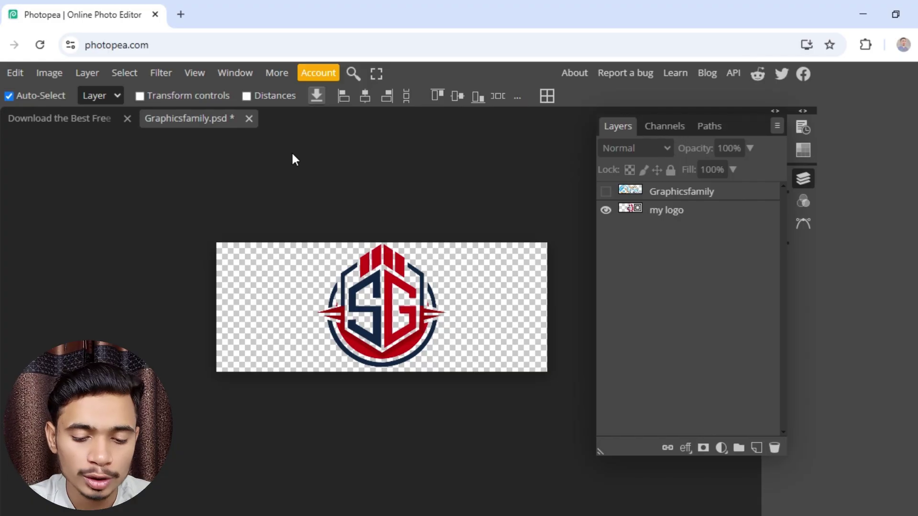
# - Save and close Graphicsfamily.psd, and inspect the replaced logo on the wall and chairs of the office mockup
pyautogui.hotkey('ctrl', 's')
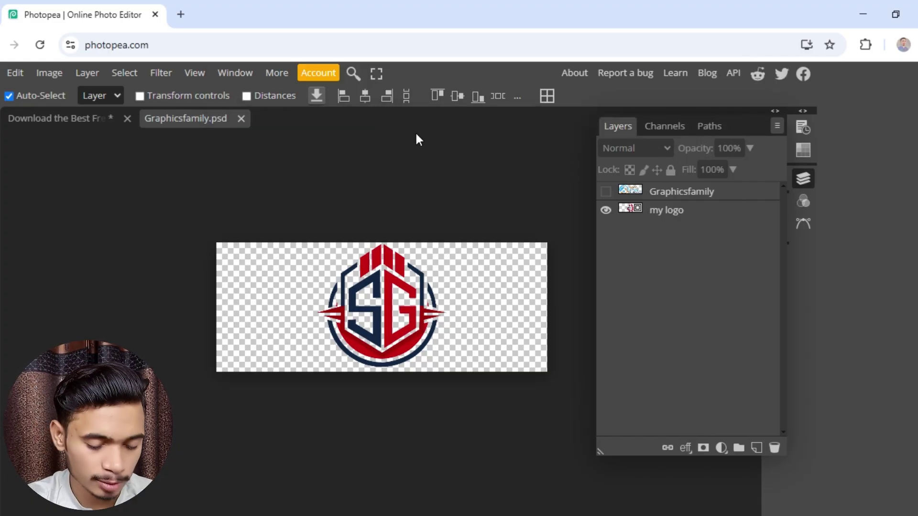
pyautogui.click(242, 118)
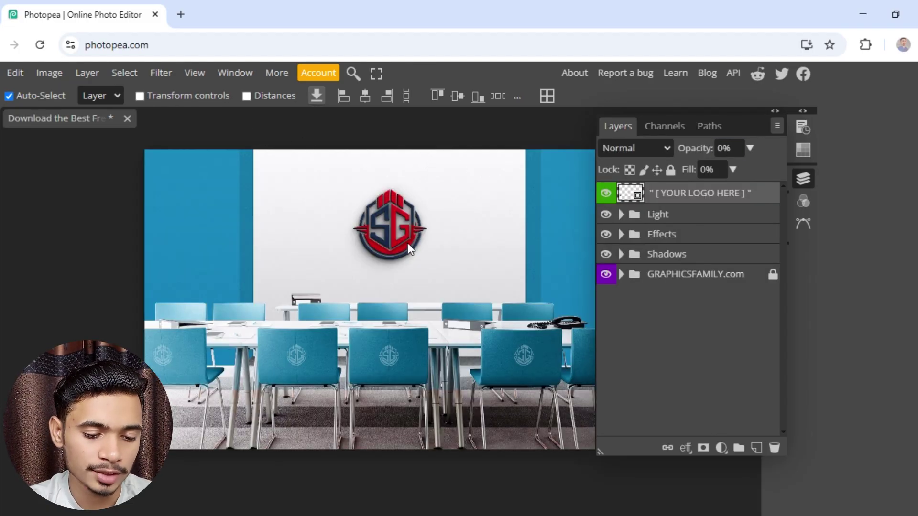
pyautogui.scroll(3, 407, 243)
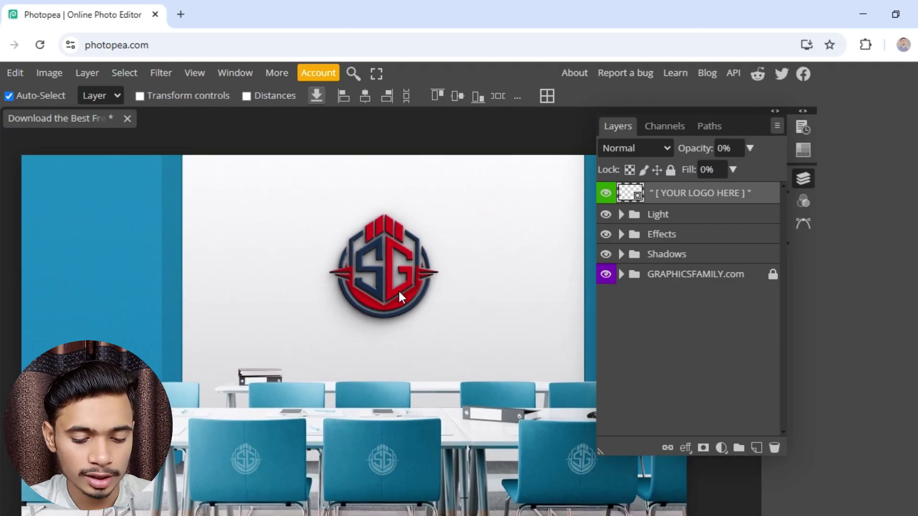
pyautogui.scroll(-2, 399, 291)
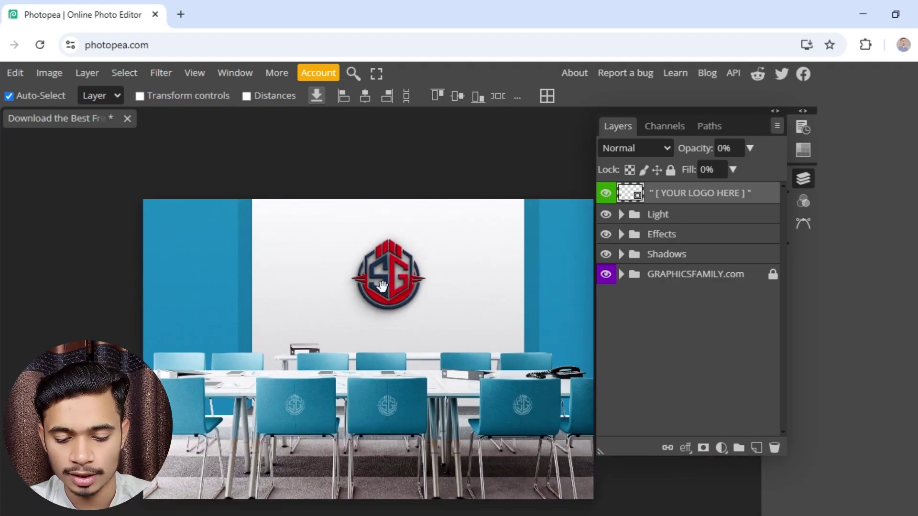
pyautogui.scroll(5, 388, 403)
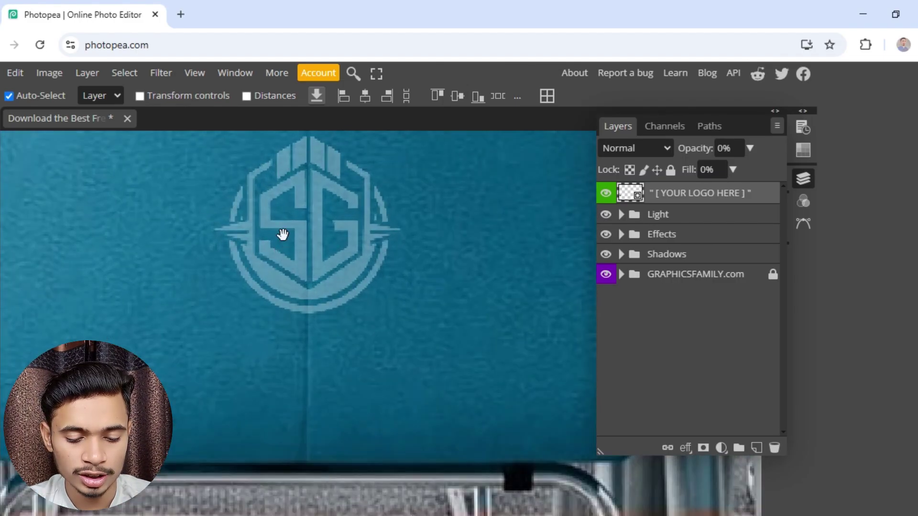
pyautogui.scroll(-5, 282, 234)
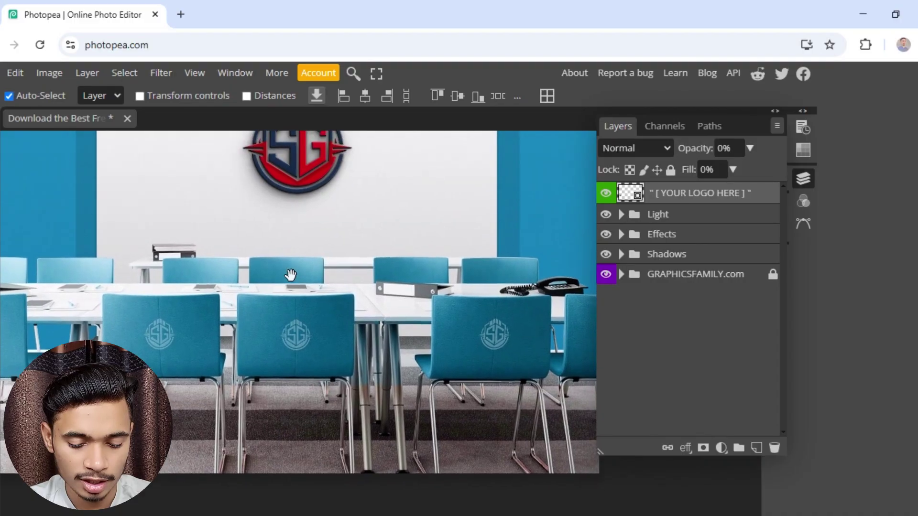
pyautogui.scroll(-4, 291, 275)
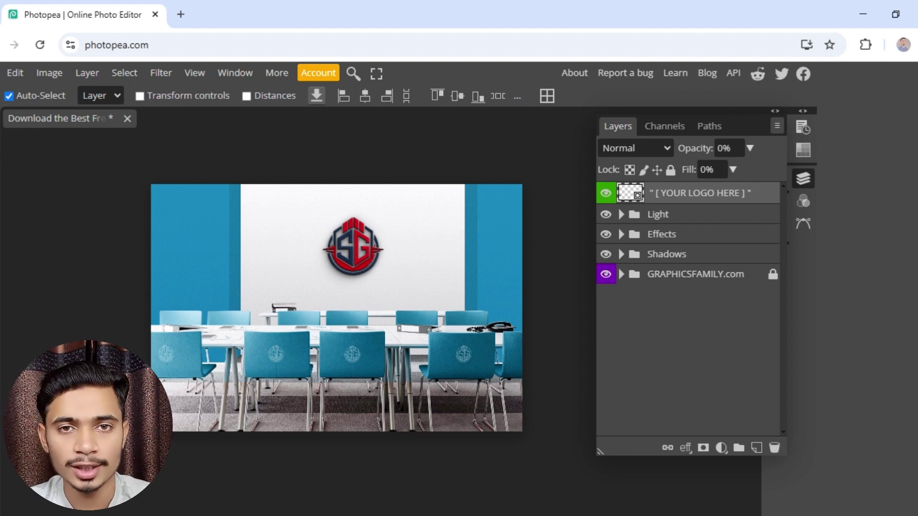
# - Export the office wall logo mockup as a PNG at 1900 × 1267 px and 100% quality
pyautogui.click(0, 73)
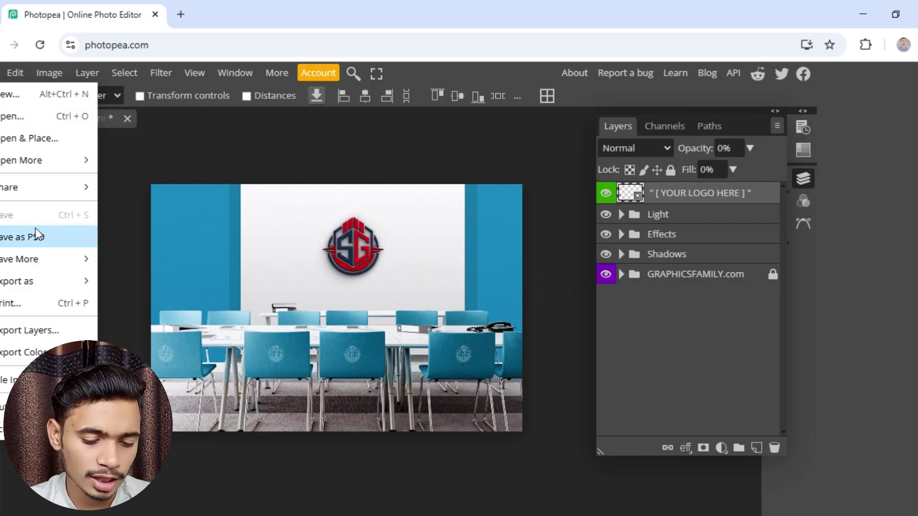
pyautogui.moveTo(59, 265)
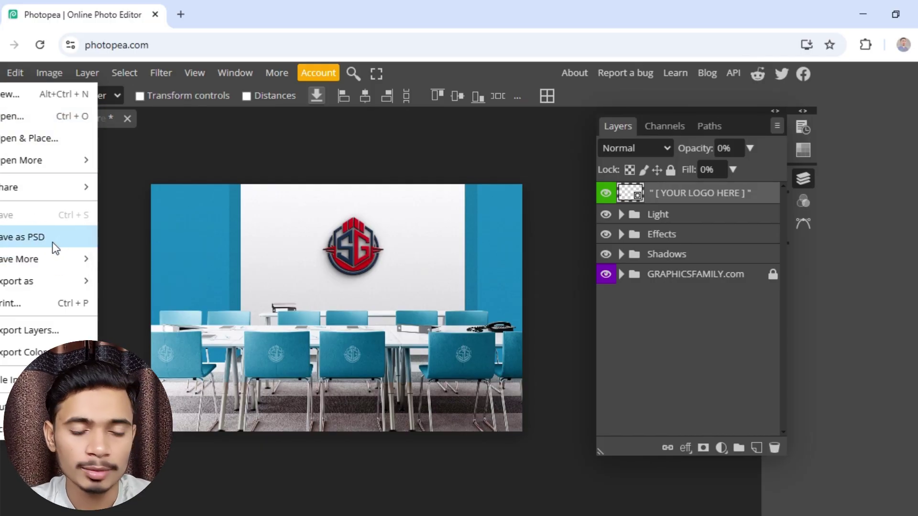
pyautogui.moveTo(35, 281)
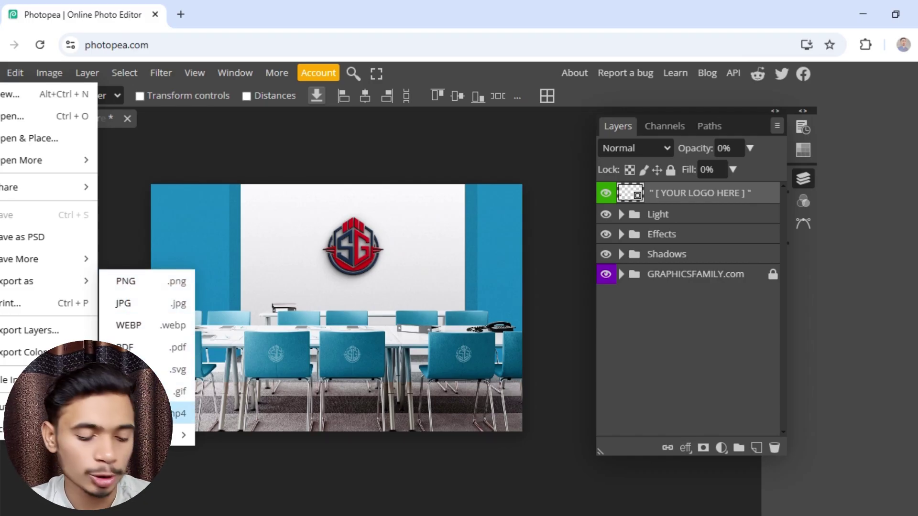
pyautogui.moveTo(163, 435)
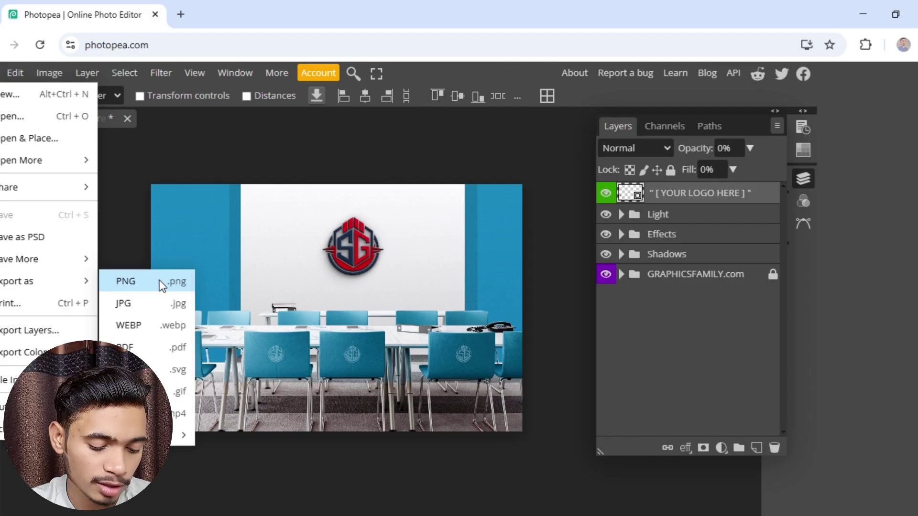
pyautogui.click(137, 282)
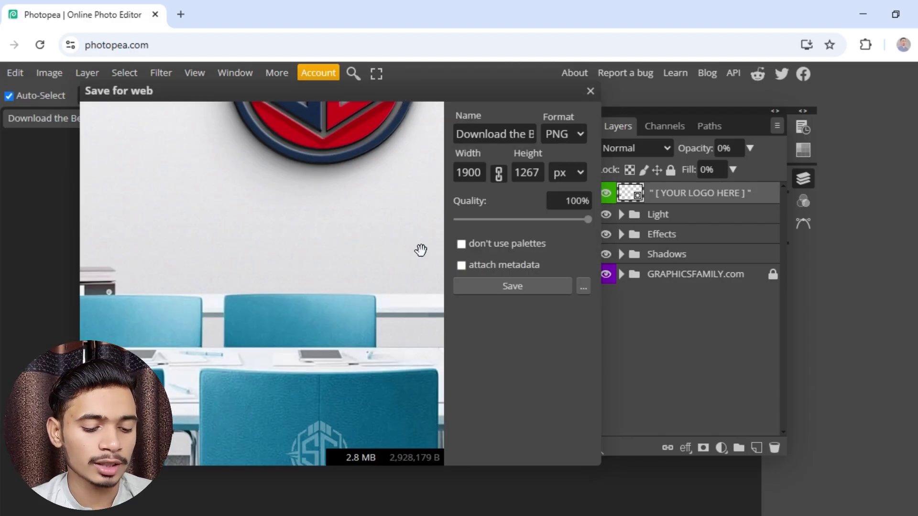
pyautogui.moveTo(434, 102); pyautogui.dragTo(473, 118)
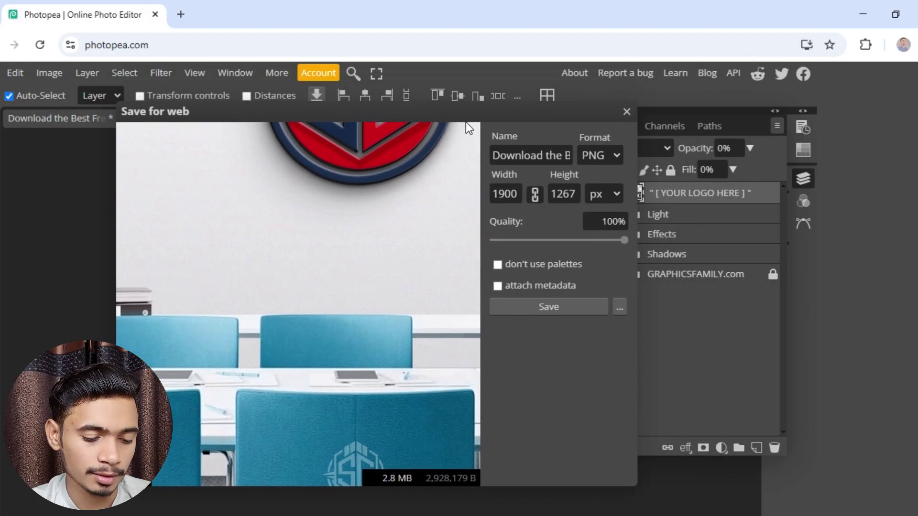
pyautogui.click(522, 308)
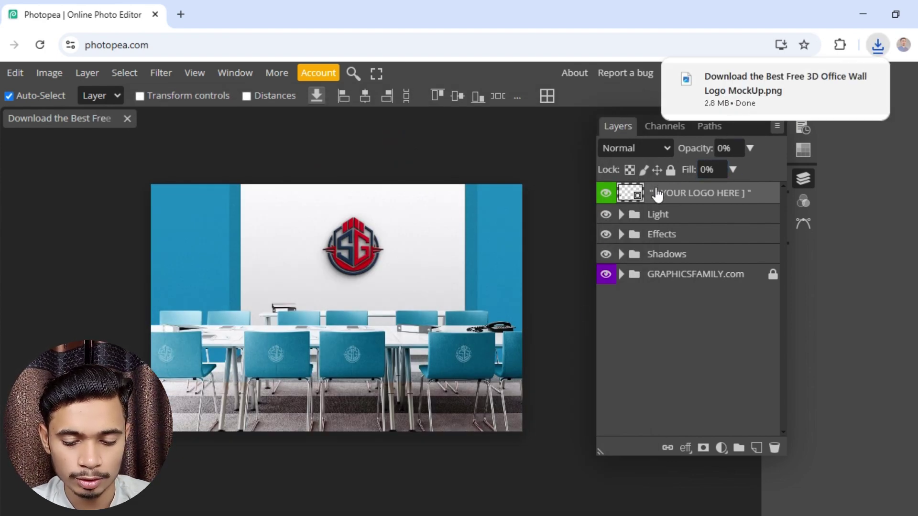
# - Inspect the exported mockup PNG enlarged in the image viewer, and close the mockup document in Photopea
pyautogui.press('super+e')
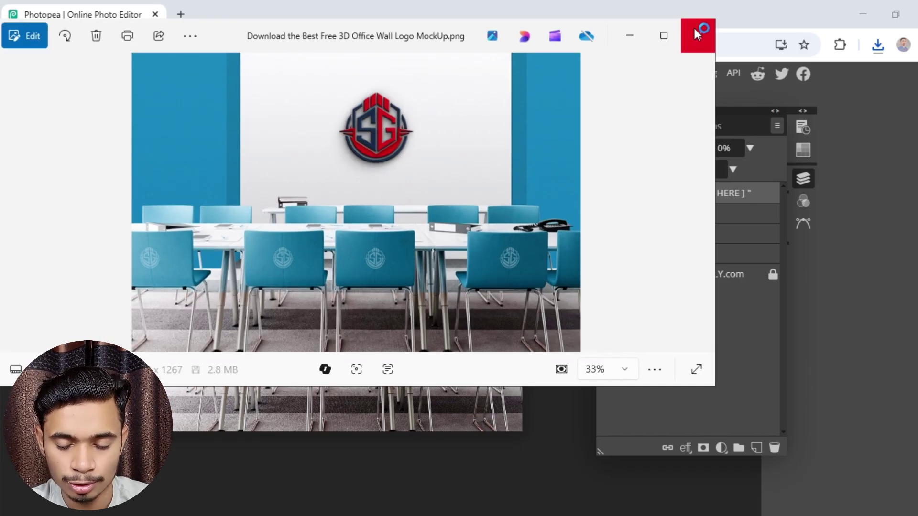
pyautogui.click(663, 26)
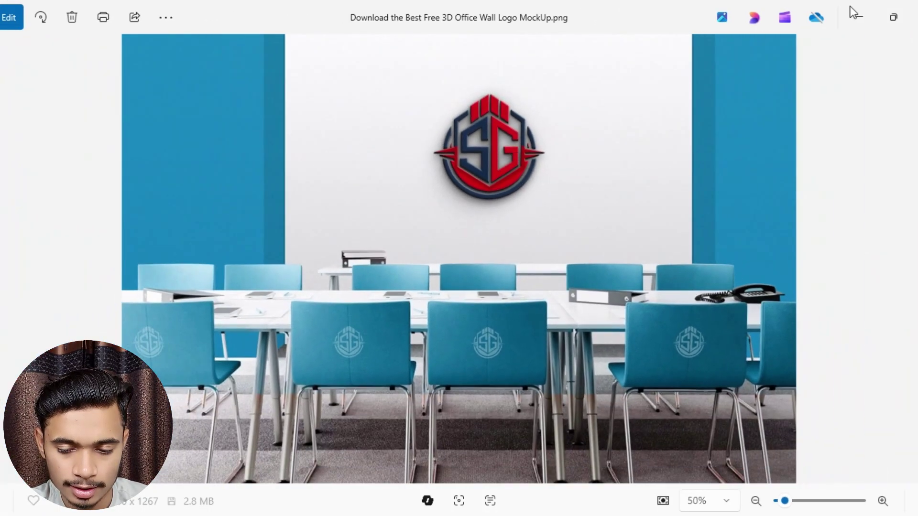
pyautogui.click(859, 17)
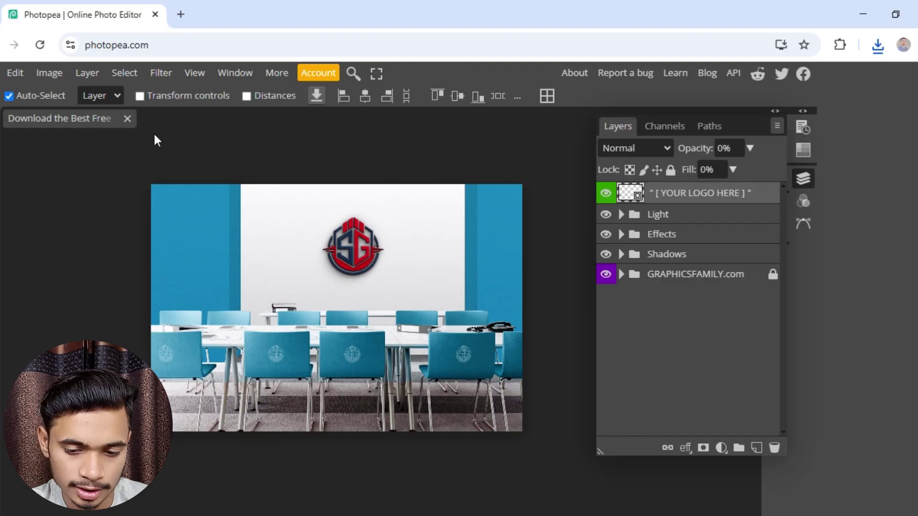
pyautogui.click(127, 119)
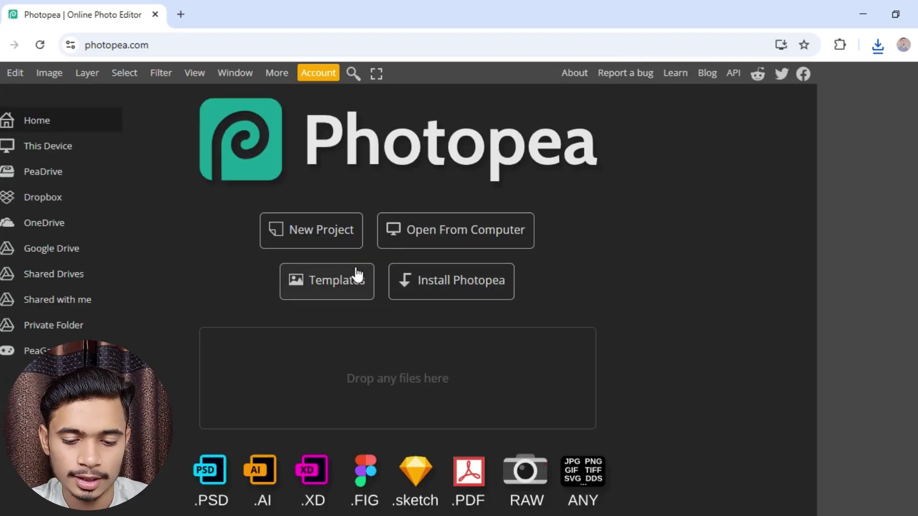
# - Search the template library for "flyer" and look through the resulting designs
pyautogui.click(323, 285)
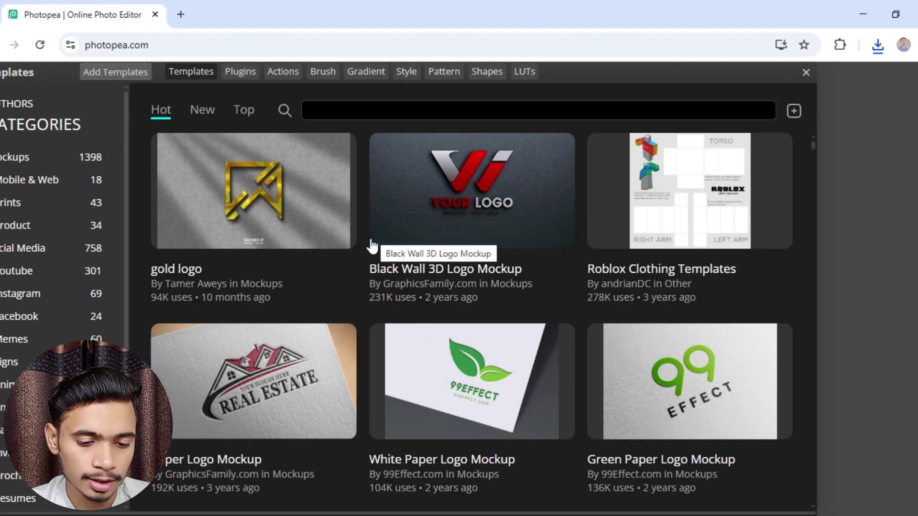
pyautogui.click(357, 112)
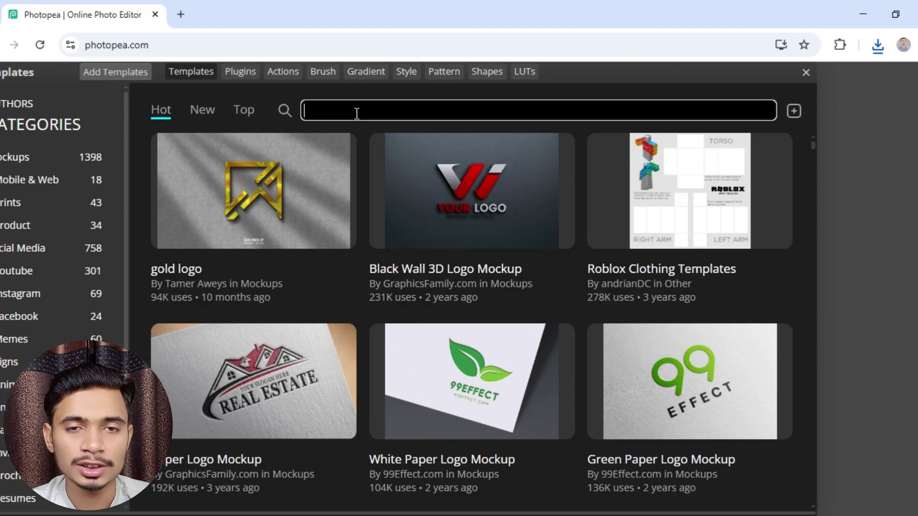
pyautogui.write('flyer')
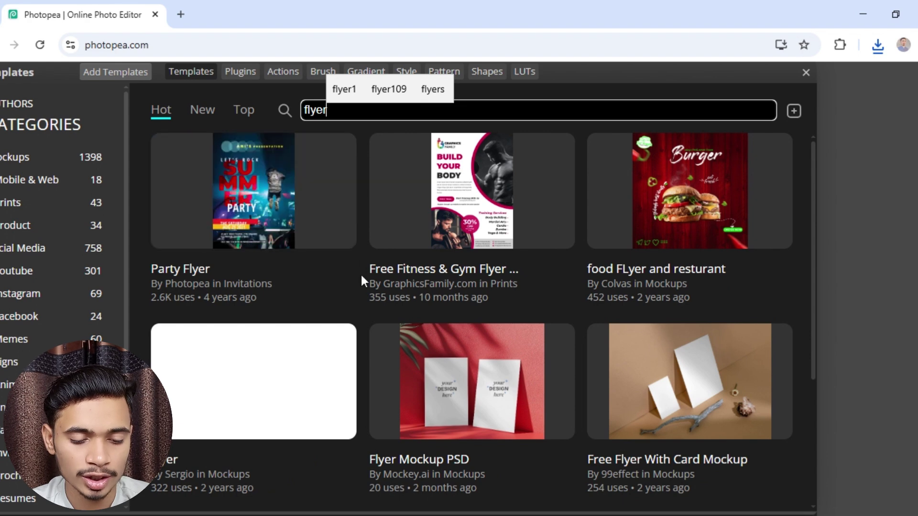
pyautogui.click(355, 286)
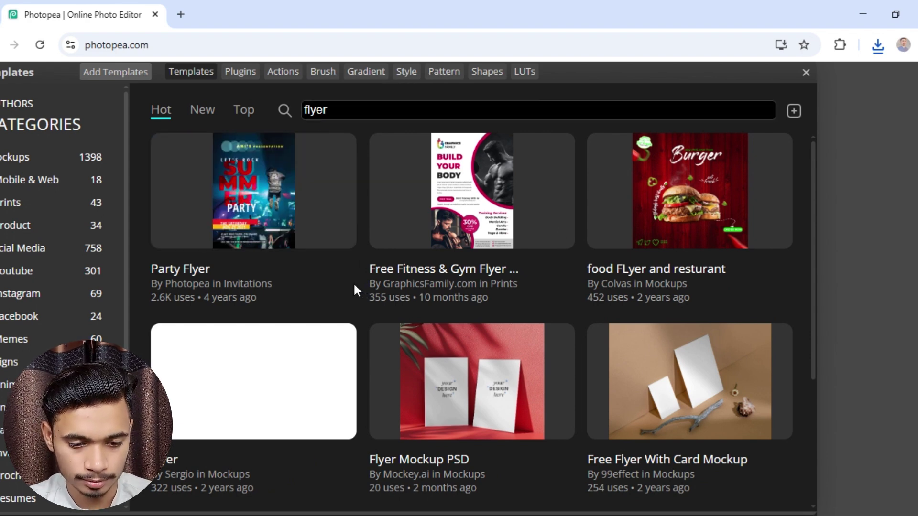
pyautogui.scroll(-4, 354, 290)
pyautogui.scroll(4, 353, 289)
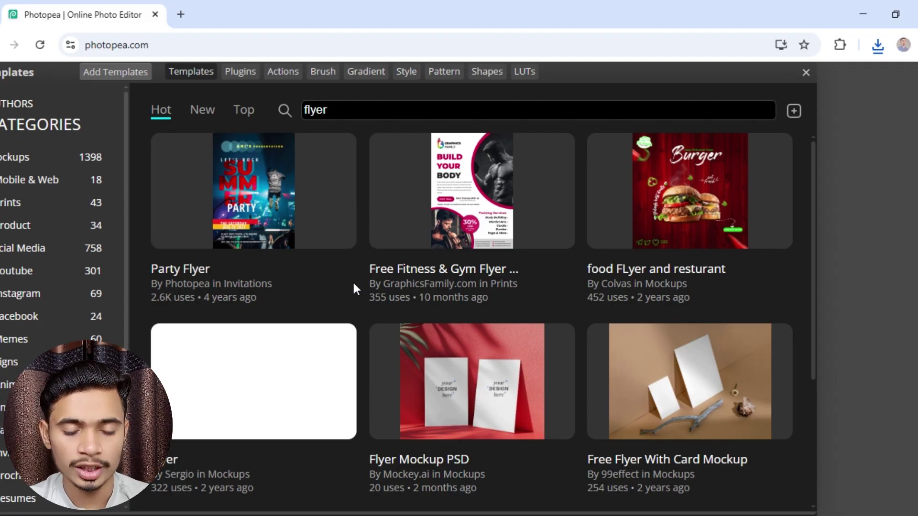
pyautogui.scroll(-4, 354, 287)
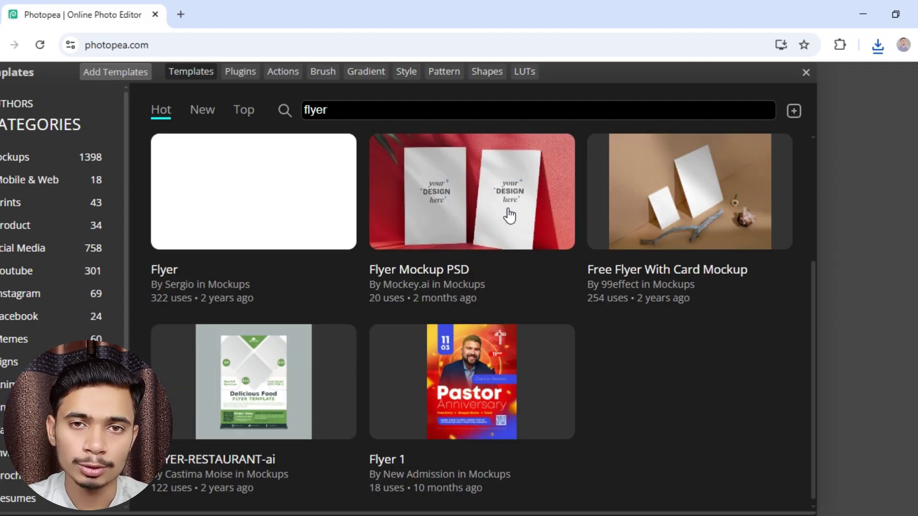
pyautogui.scroll(4, 693, 196)
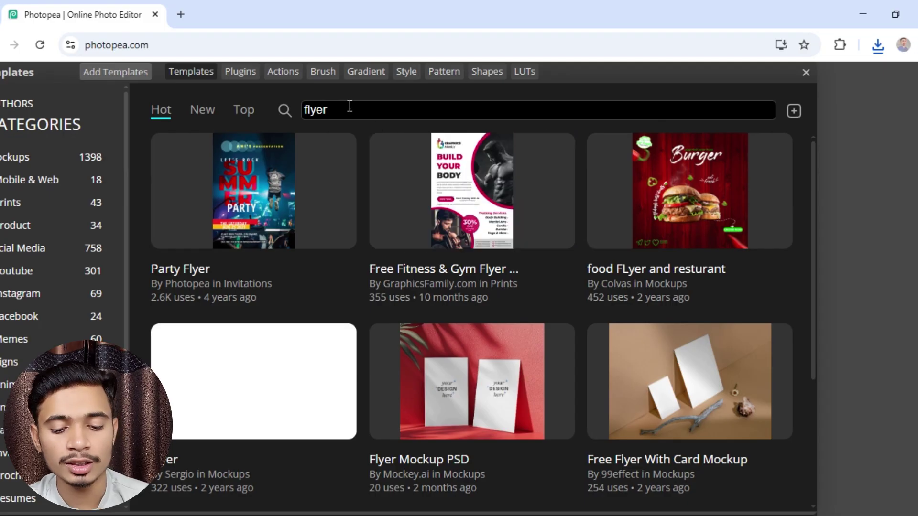
# - Search the template library for "post" and browse the social media post and poster designs
pyautogui.click(284, 110)
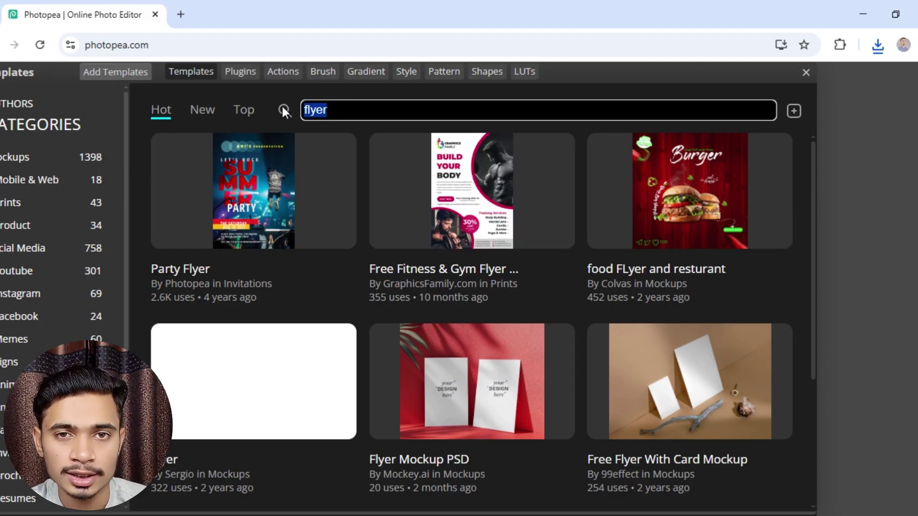
pyautogui.write('post')
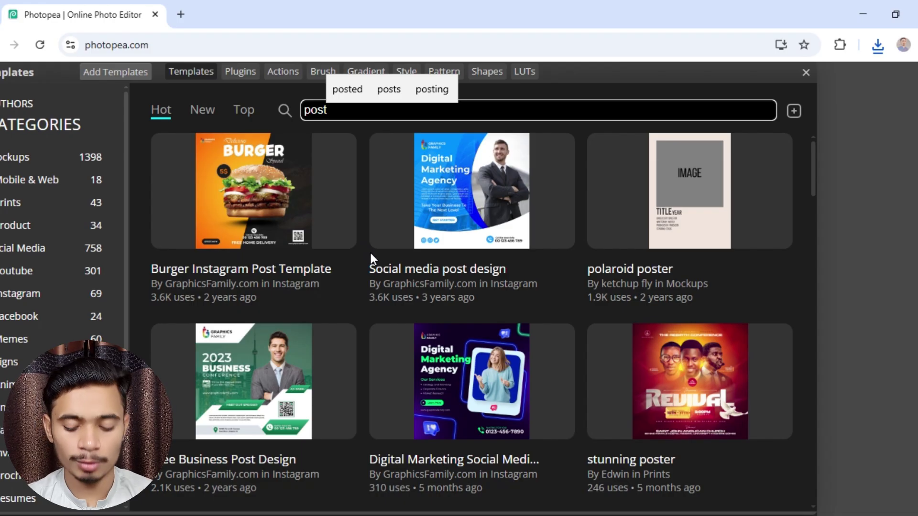
pyautogui.scroll(-8, 371, 254)
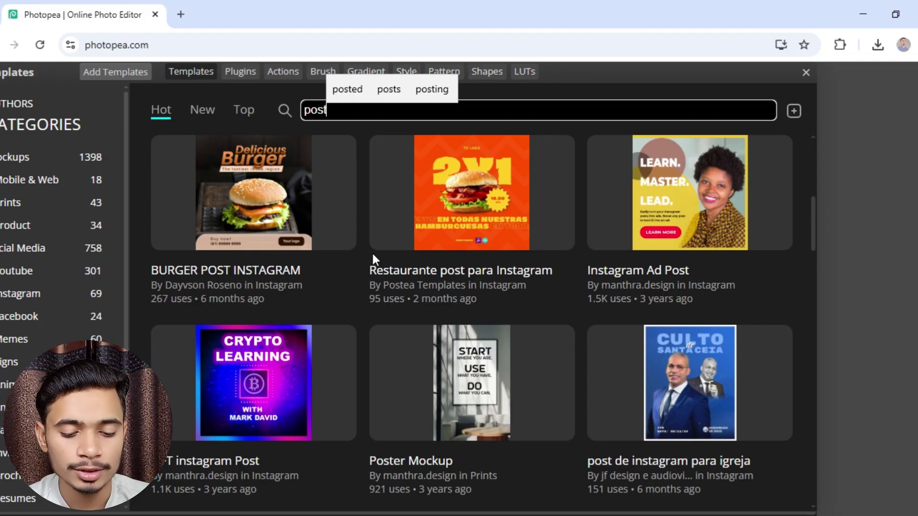
pyautogui.scroll(-3, 373, 259)
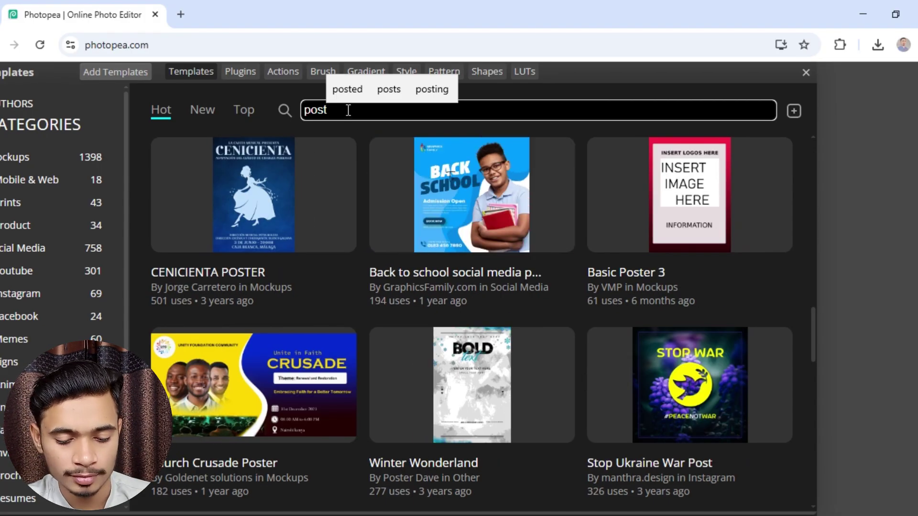
pyautogui.doubleClick(348, 111)
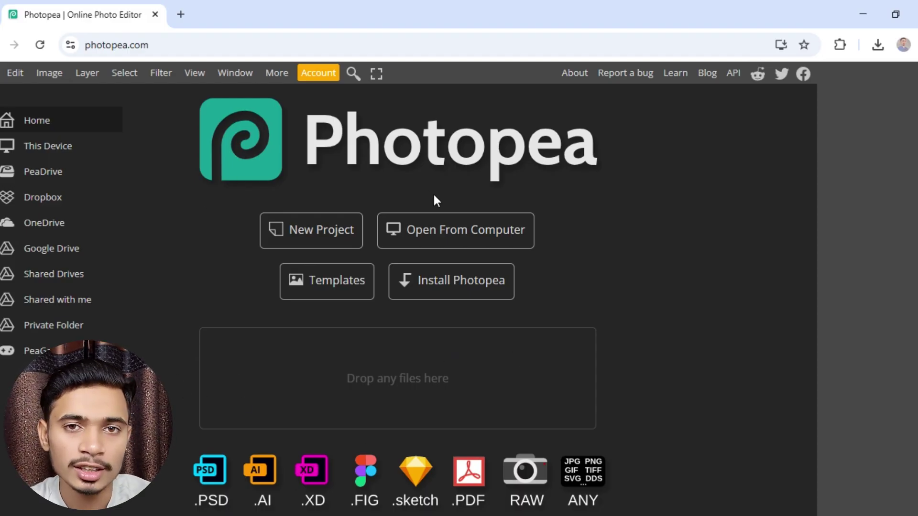
# - Open memphics logo.ai from the ai document folder on Local Disk (D:)
pyautogui.click(448, 234)
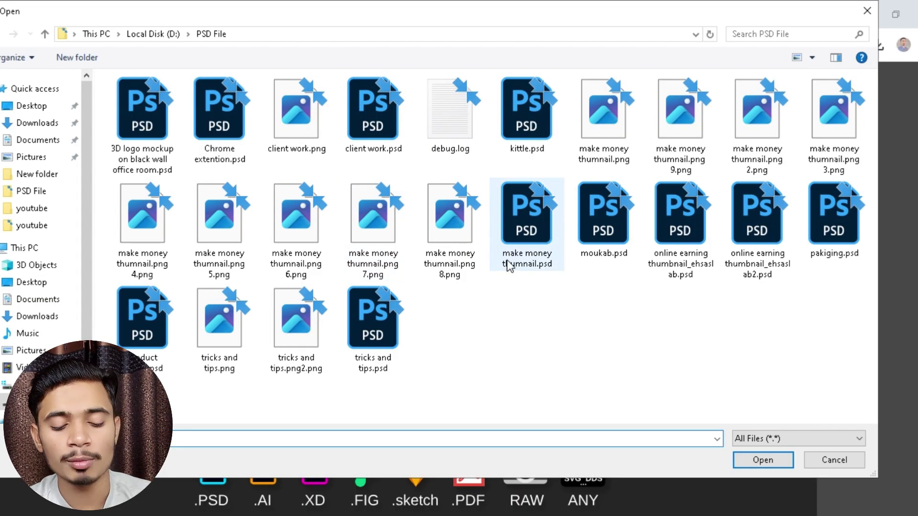
pyautogui.click(168, 34)
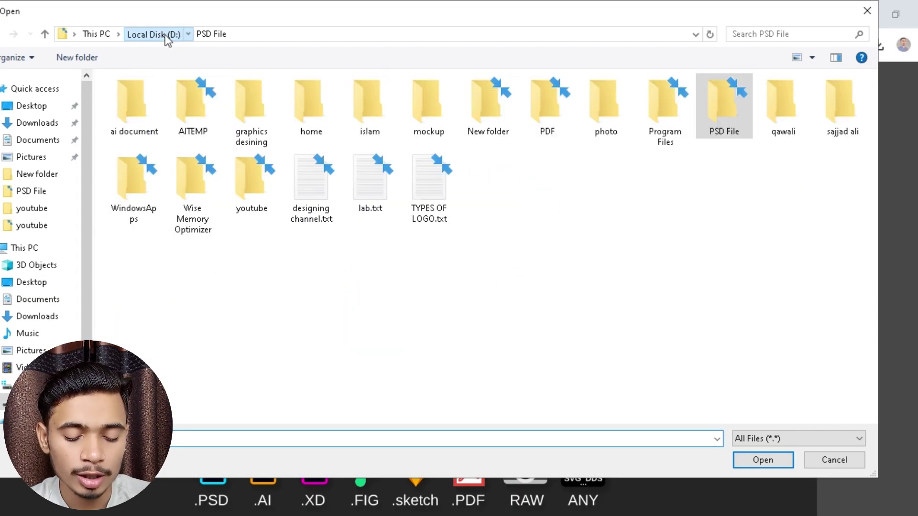
pyautogui.doubleClick(143, 115)
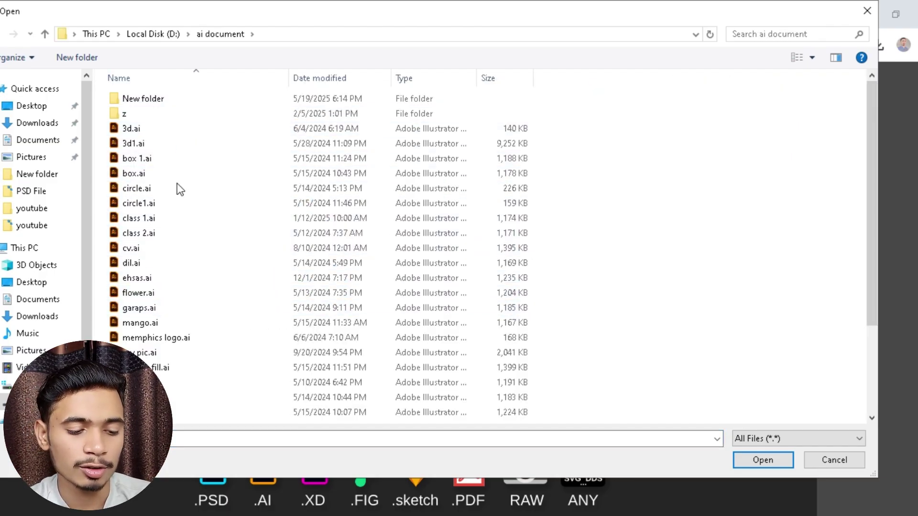
pyautogui.doubleClick(171, 338)
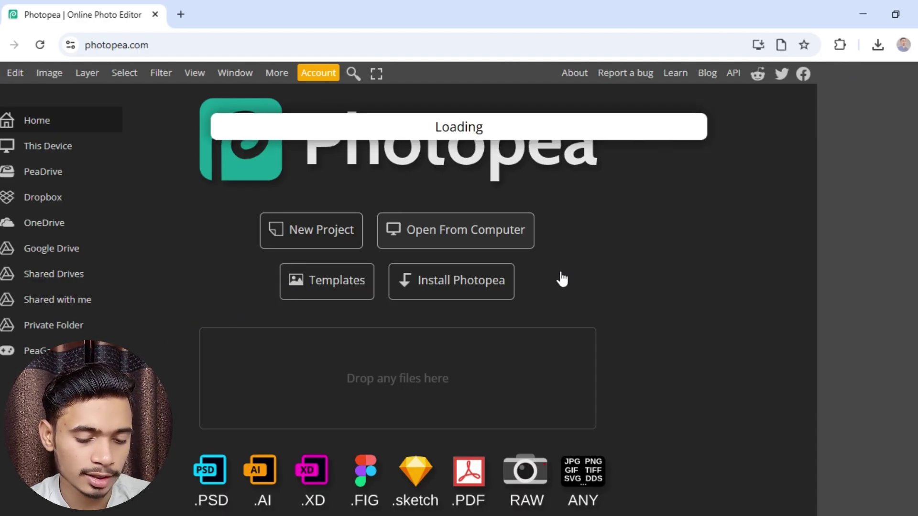
# - Examine the imported bear logo's eye and edges up close, and view the whole artwork
pyautogui.scroll(4, 329, 302)
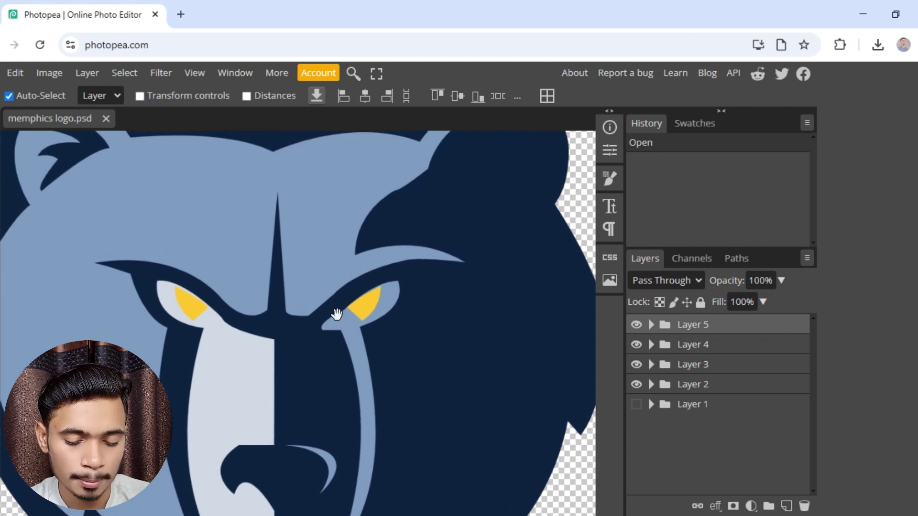
pyautogui.scroll(8, 361, 316)
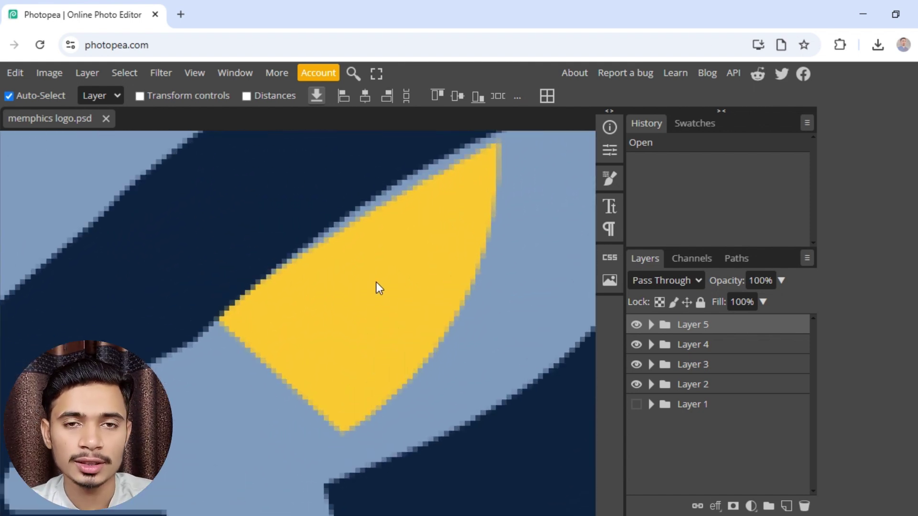
pyautogui.scroll(-5, 376, 282)
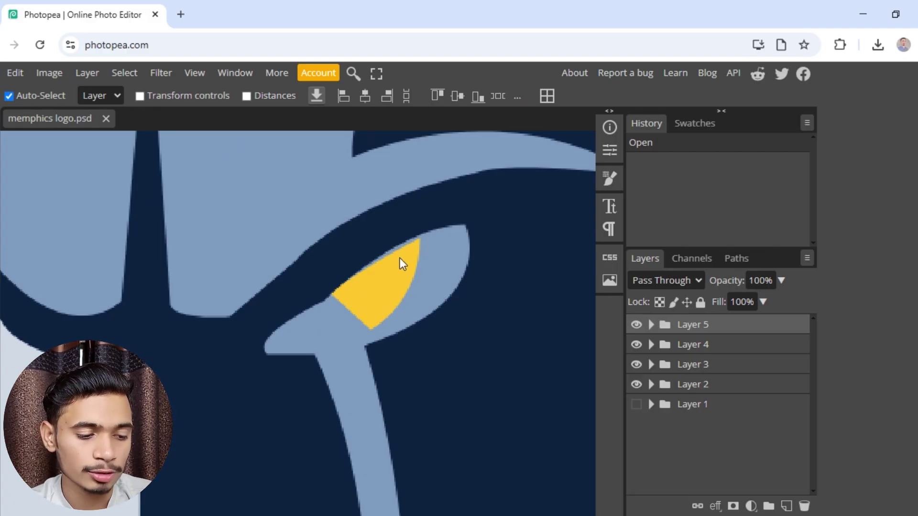
pyautogui.scroll(-10, 374, 297)
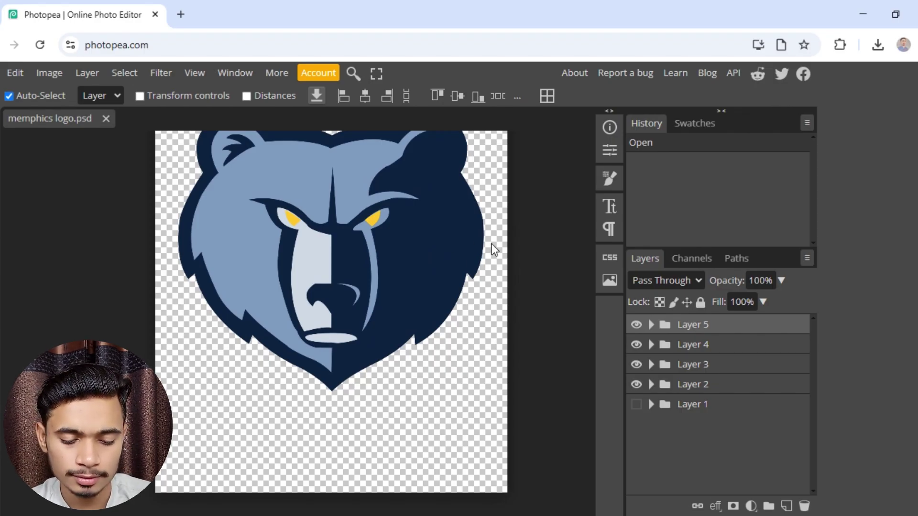
pyautogui.scroll(5, 457, 260)
pyautogui.scroll(-3, 455, 256)
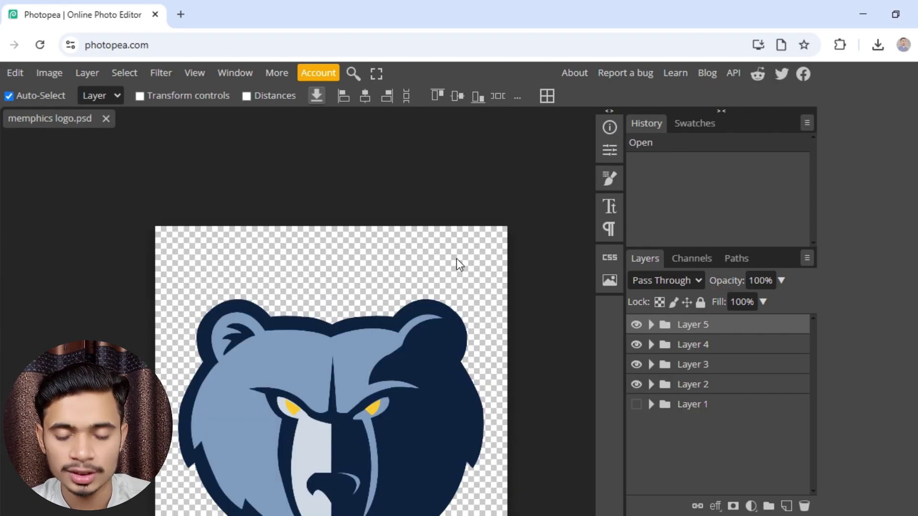
pyautogui.scroll(-5, 457, 262)
pyautogui.scroll(3, 411, 273)
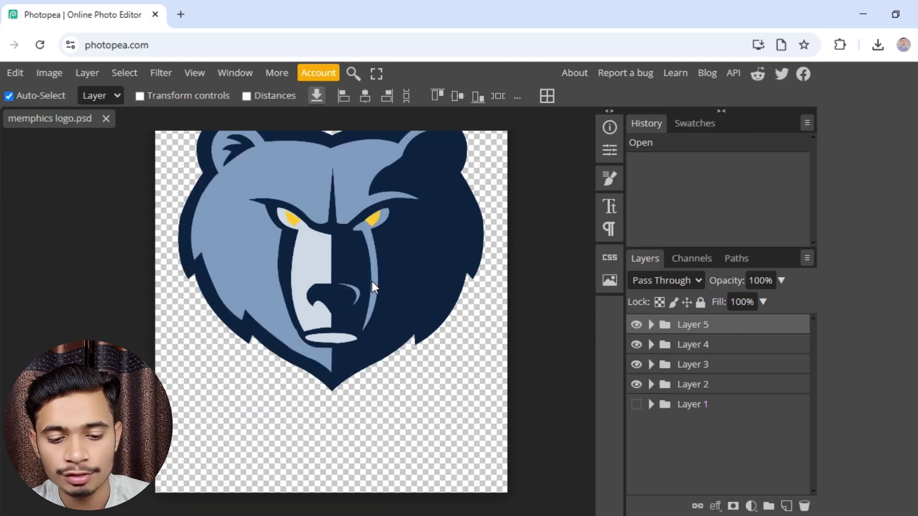
# - Move the bear logo's white face panel, yellow eye piece, light blue face shape and dark blue base apart as separate paths
pyautogui.scroll(3, 340, 252)
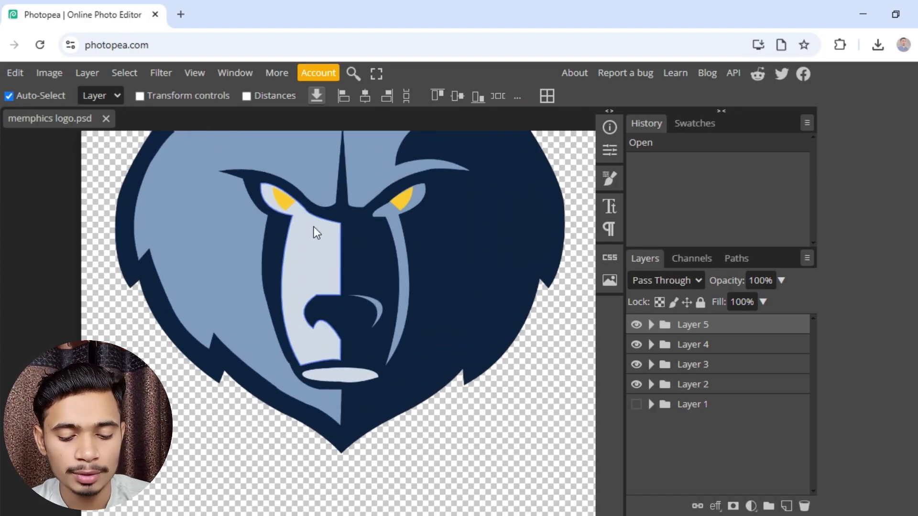
pyautogui.moveTo(321, 241); pyautogui.dragTo(505, 184)
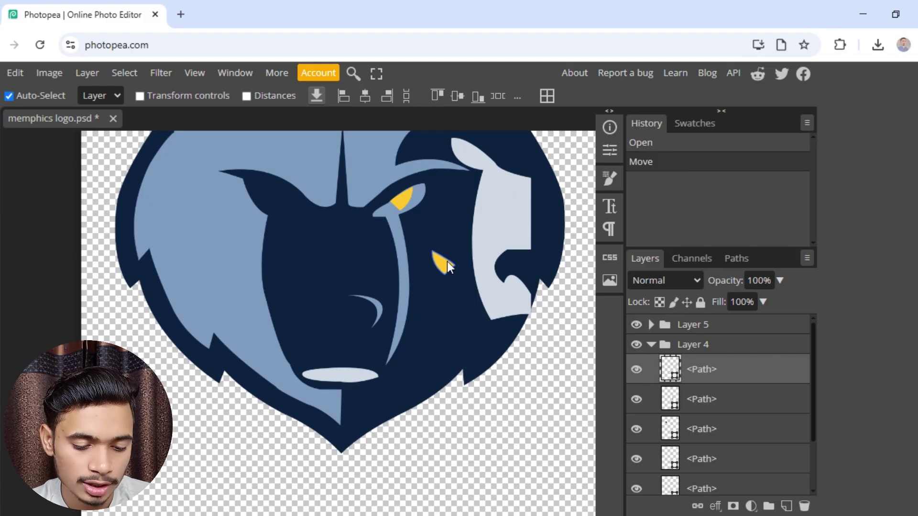
pyautogui.click(448, 262)
pyautogui.moveTo(272, 160); pyautogui.dragTo(236, 174)
pyautogui.click(275, 285)
pyautogui.moveTo(274, 286); pyautogui.dragTo(334, 302)
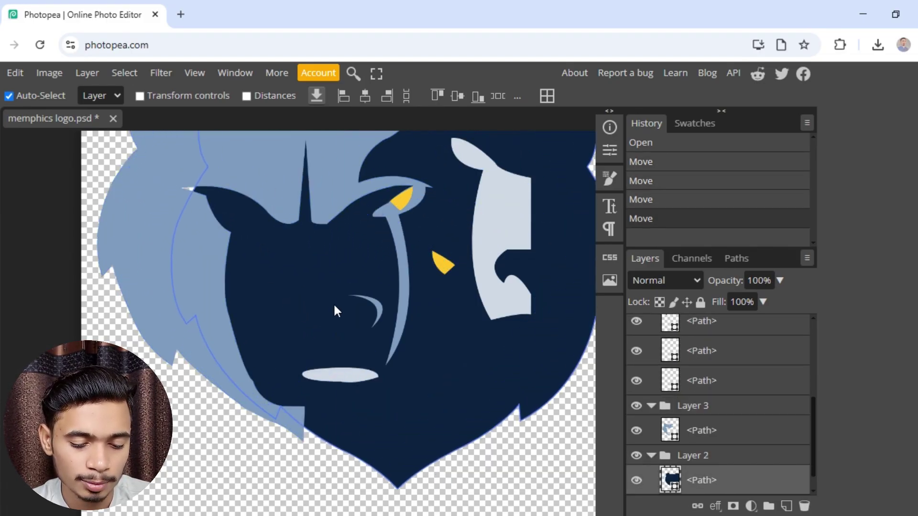
pyautogui.scroll(-4, 334, 302)
pyautogui.click(357, 170)
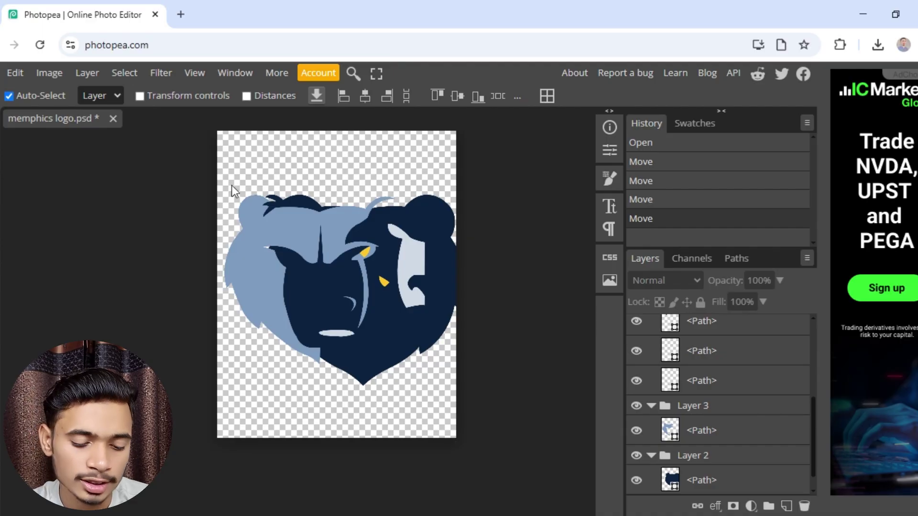
pyautogui.moveTo(231, 157); pyautogui.dragTo(486, 398)
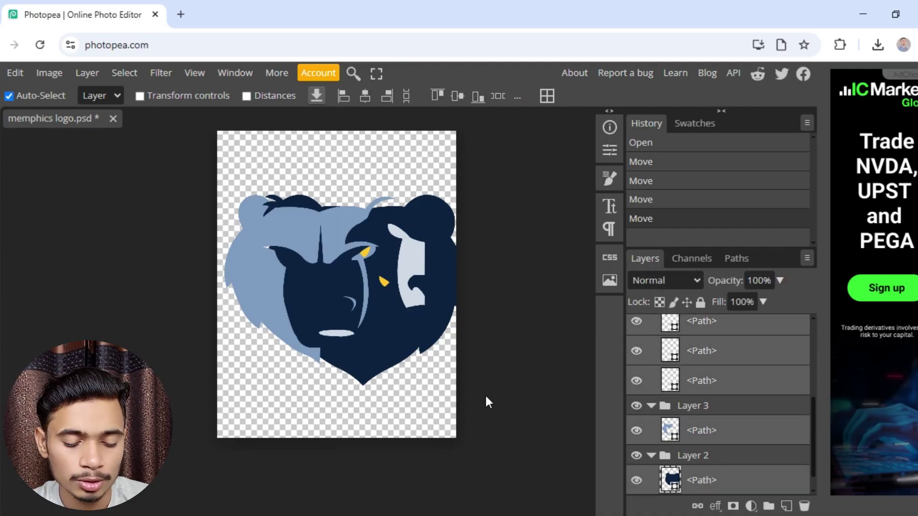
pyautogui.click(486, 402)
# - Save the edited bear logo as a PSD in the Downloads folder and close the document
pyautogui.click(2, 73)
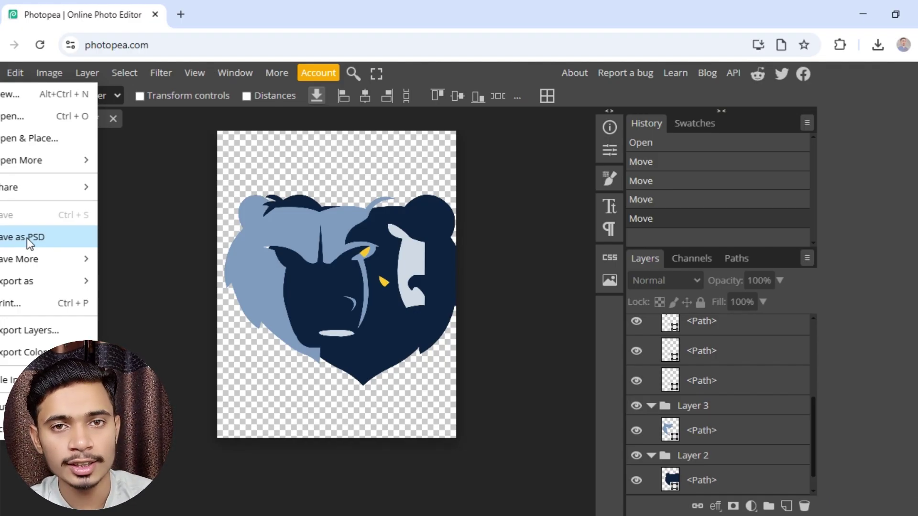
pyautogui.click(27, 238)
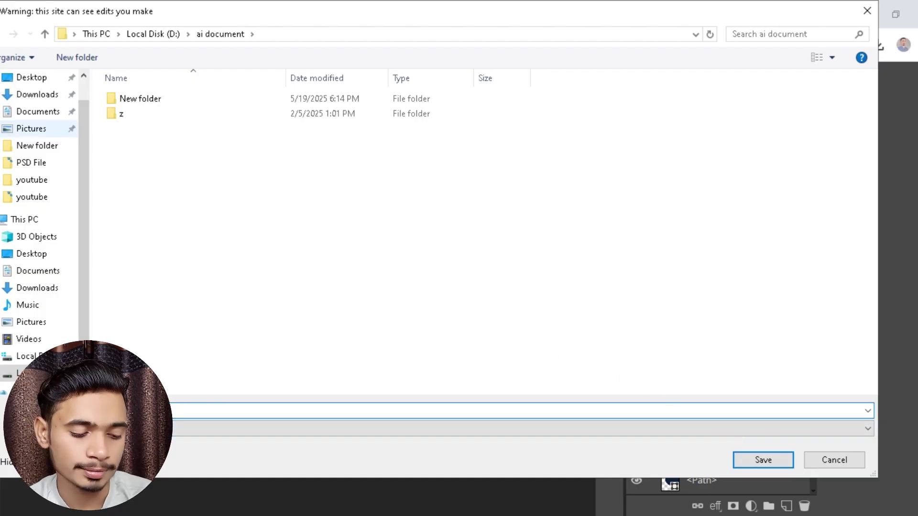
pyautogui.click(38, 95)
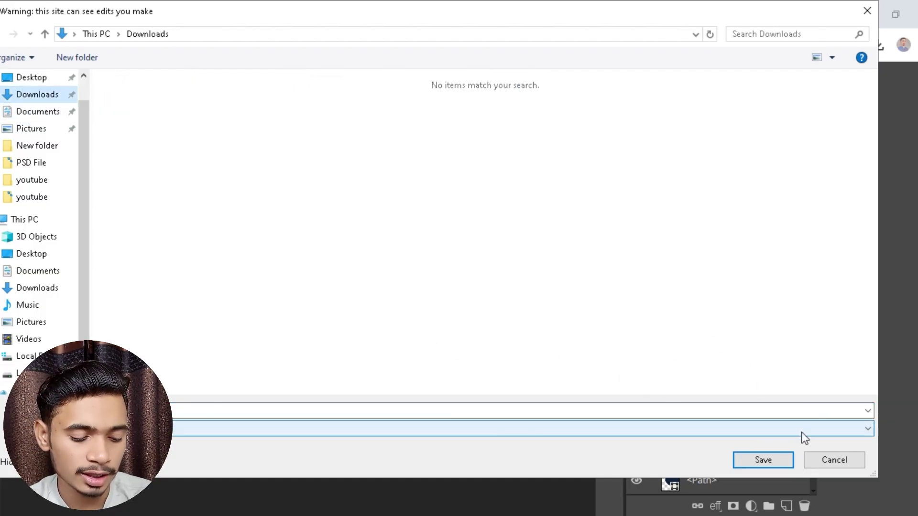
pyautogui.click(767, 458)
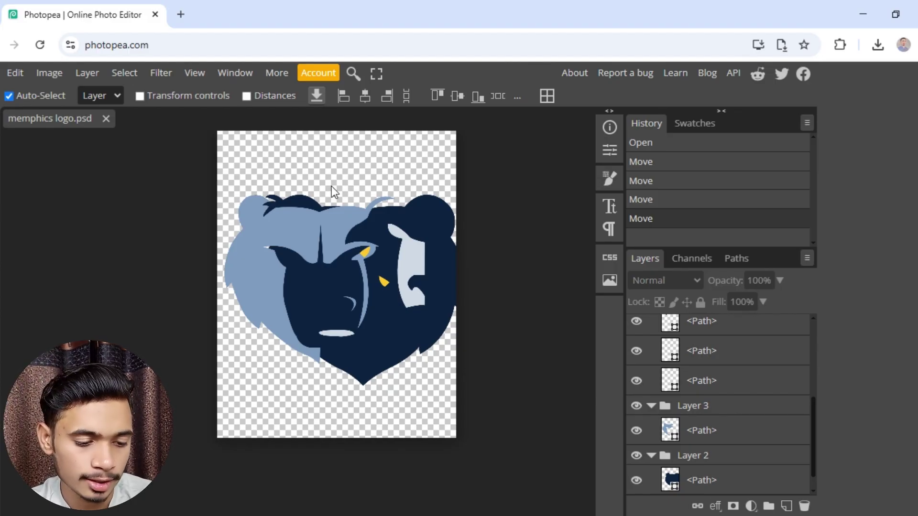
pyautogui.click(106, 119)
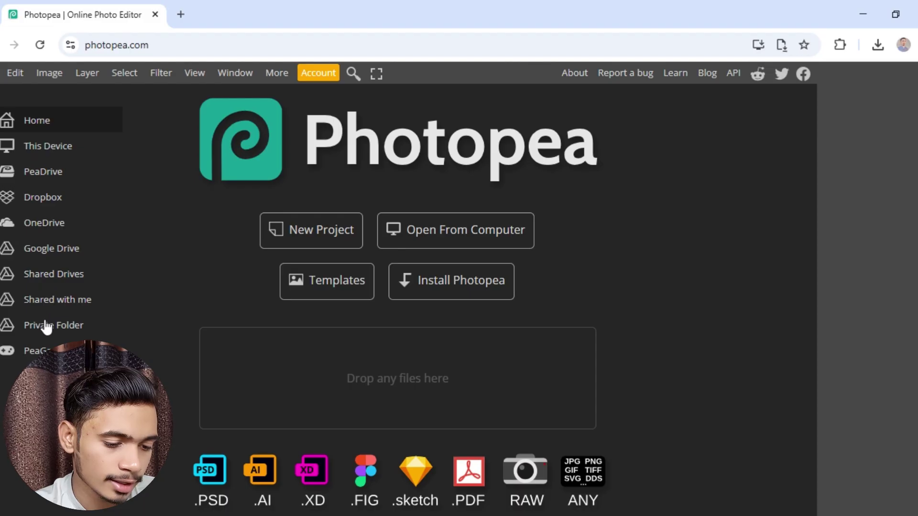
# - Look through the storage sources: This Device, PeaDrive, OneDrive, Google Drive, Shared Drives, Shared with me and Private Folder
pyautogui.click(40, 150)
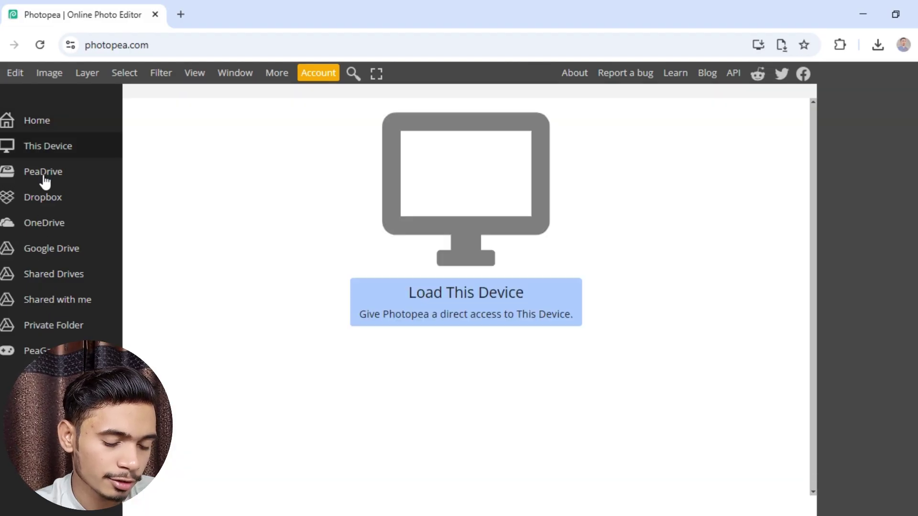
pyautogui.click(44, 177)
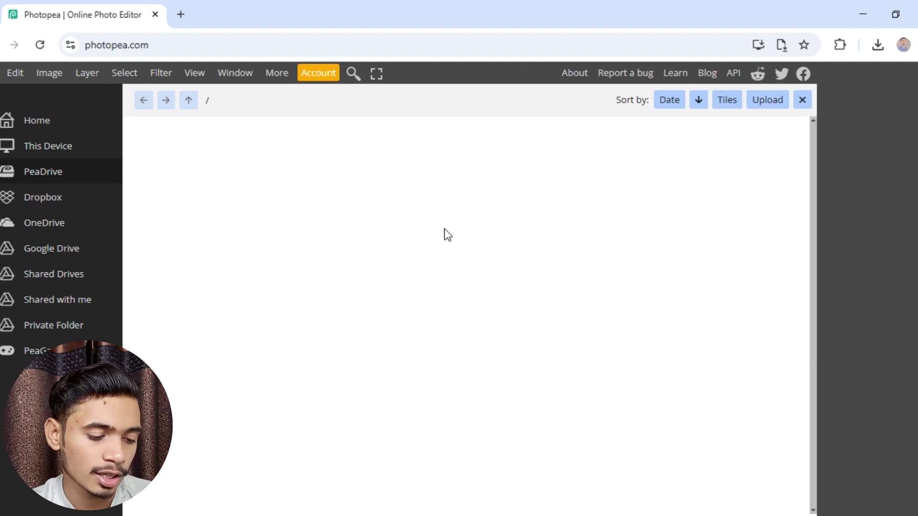
pyautogui.click(51, 231)
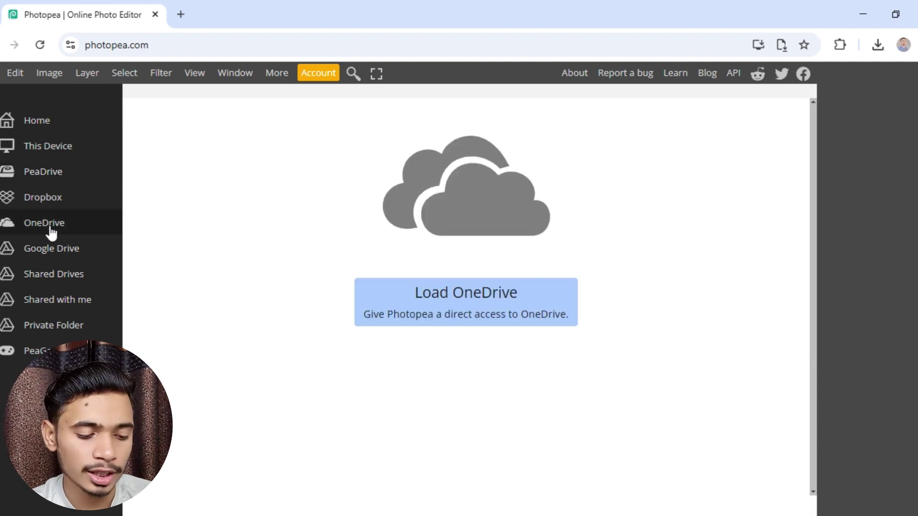
pyautogui.click(51, 249)
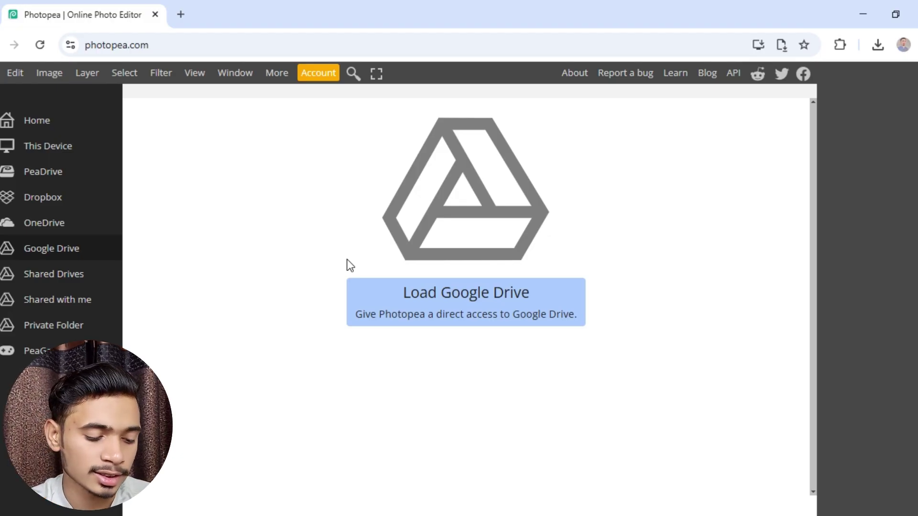
pyautogui.click(55, 277)
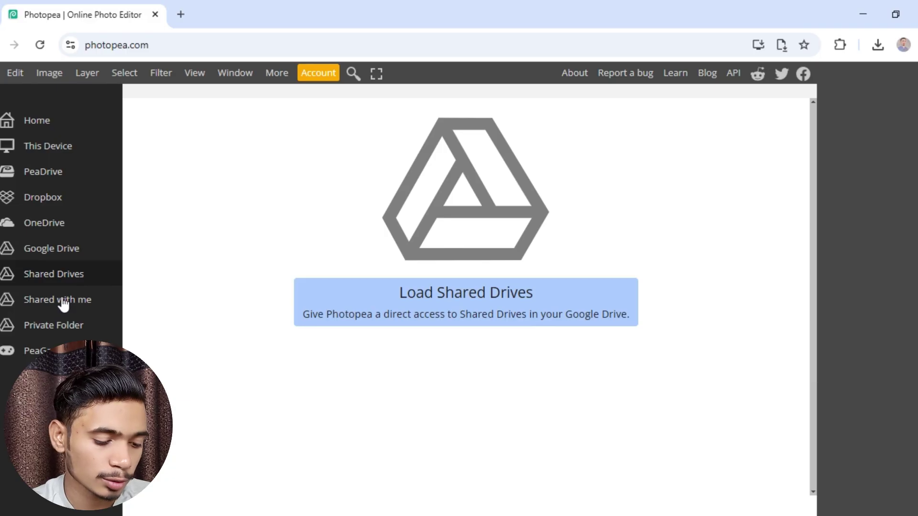
pyautogui.click(62, 310)
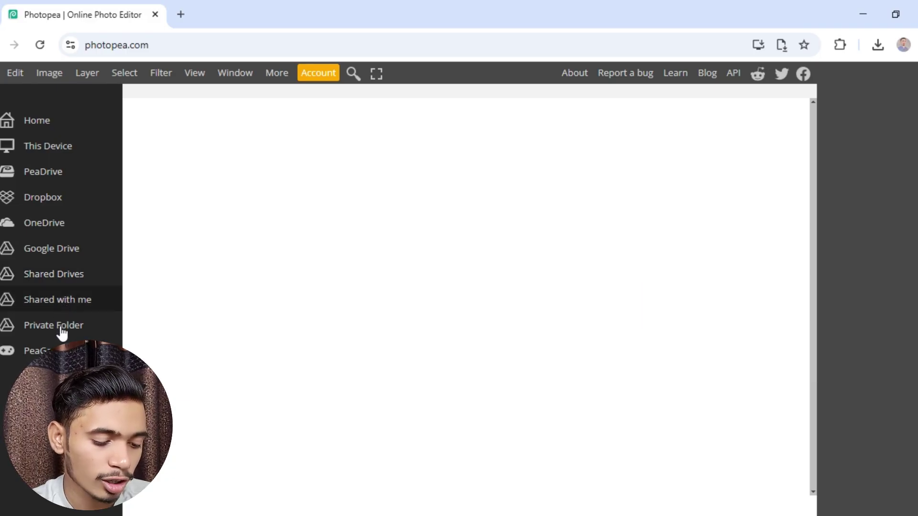
pyautogui.click(54, 327)
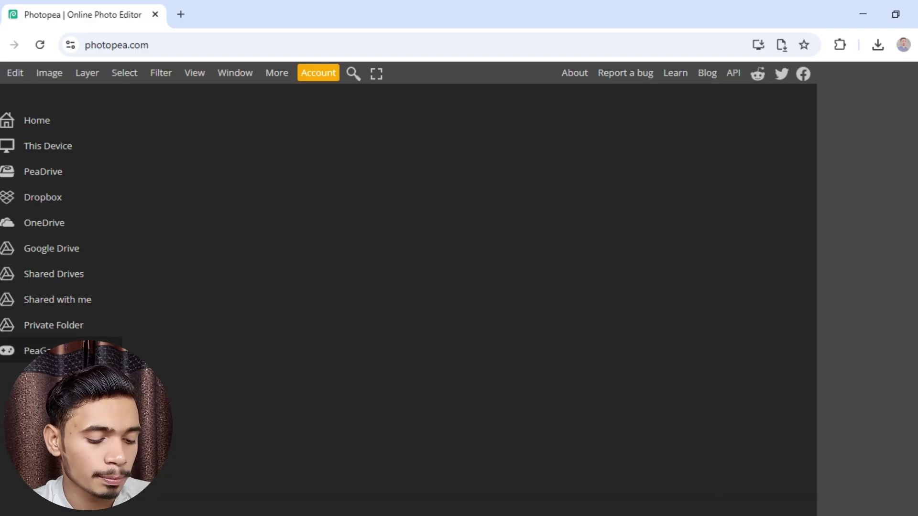
# - Browse the collection of games from the creators of Photopea and open Loud Rider
pyautogui.click(39, 351)
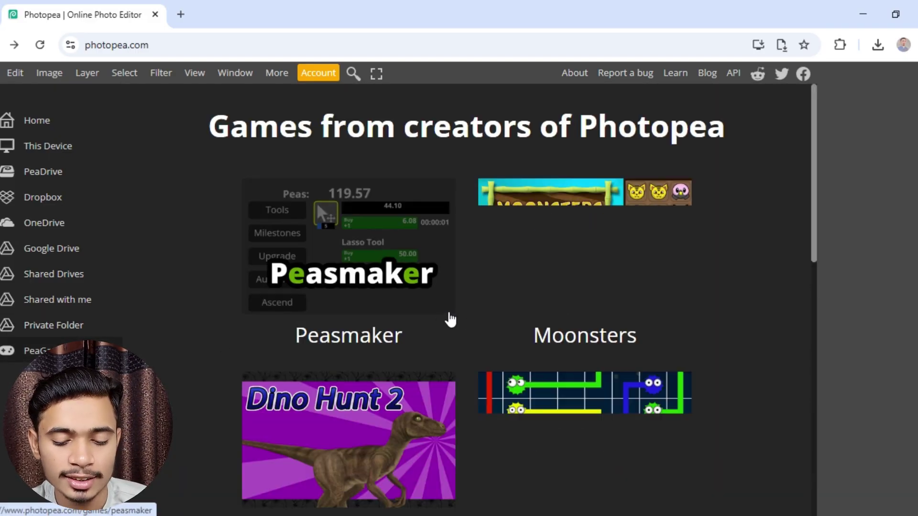
pyautogui.scroll(-4, 449, 321)
pyautogui.scroll(4, 449, 320)
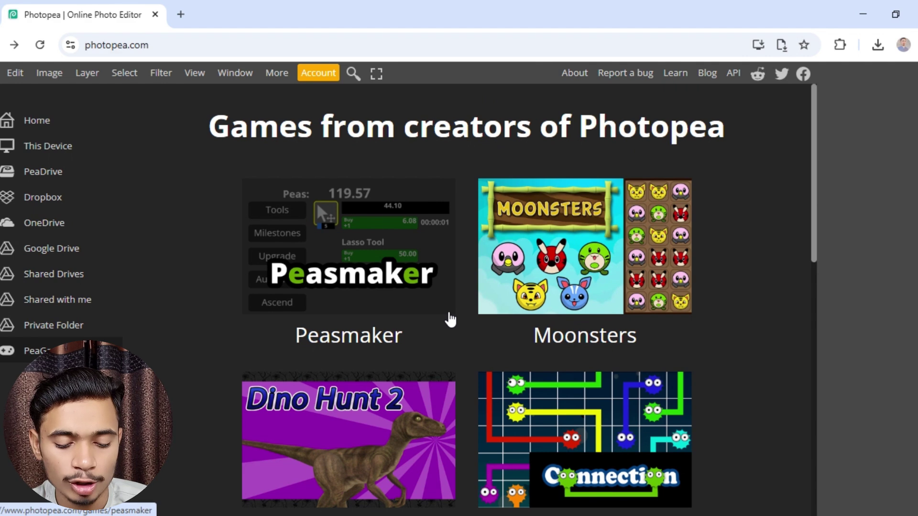
pyautogui.scroll(-8, 450, 320)
pyautogui.scroll(-4, 454, 328)
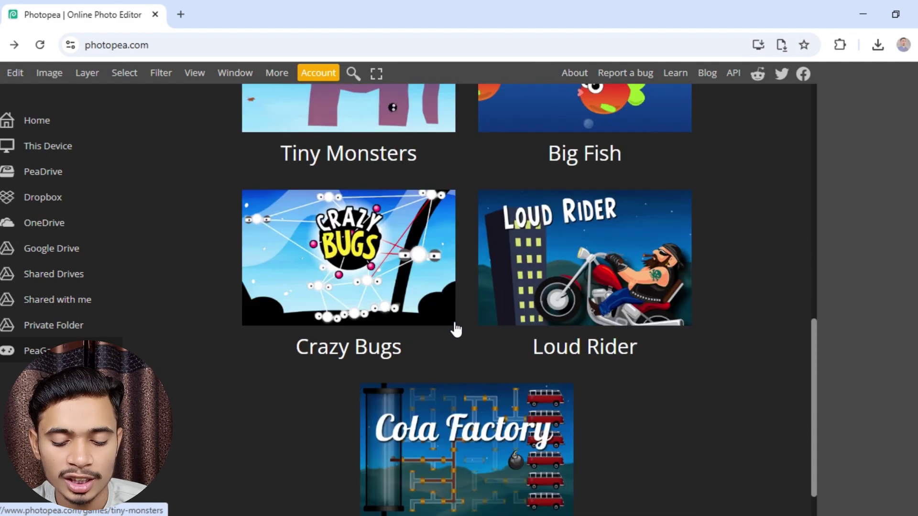
pyautogui.scroll(-1, 455, 329)
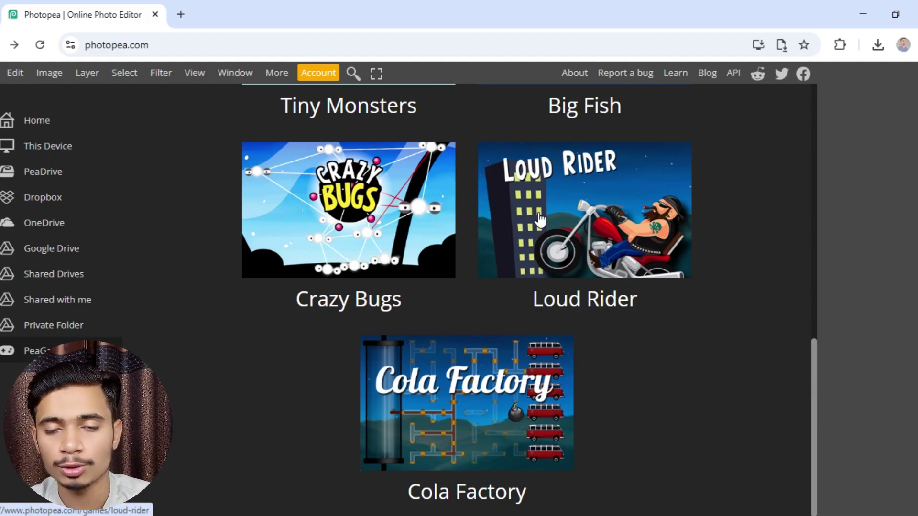
pyautogui.click(540, 219)
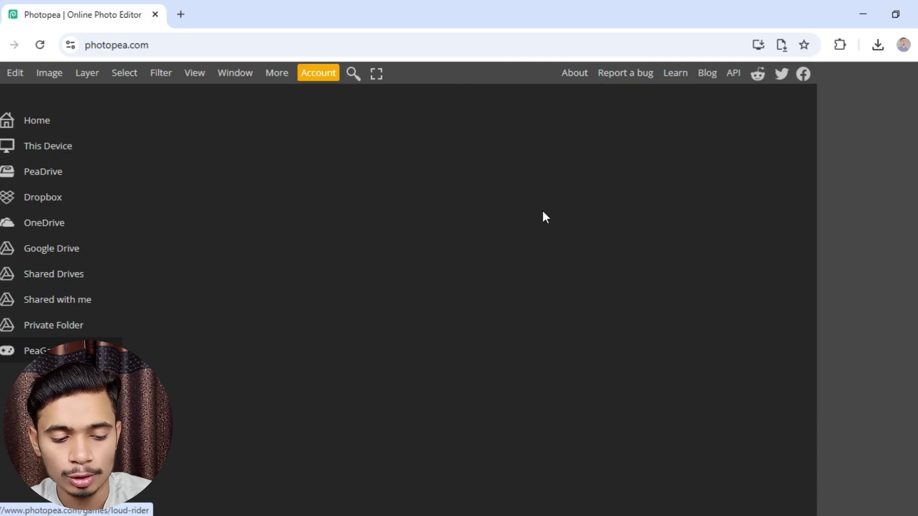